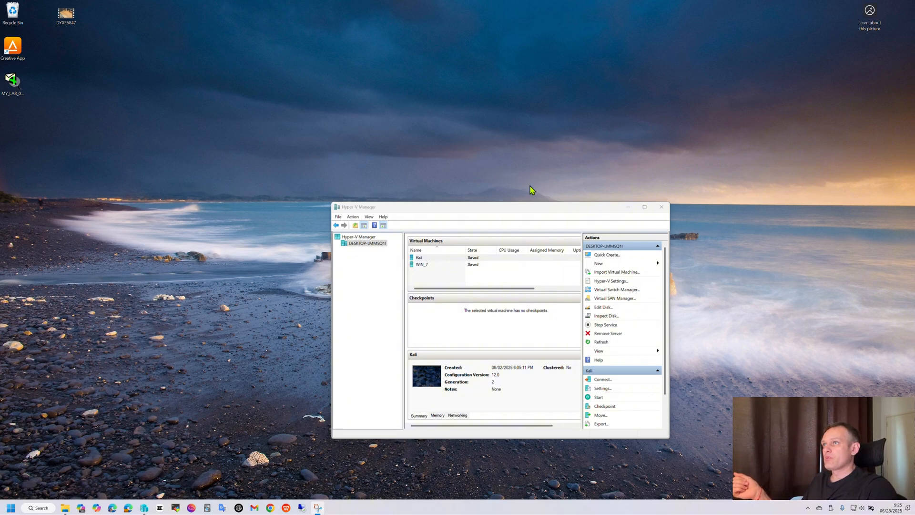
Step: Minimize Hyper-V Manager and open a maximized web browser window
left_click(628, 208)
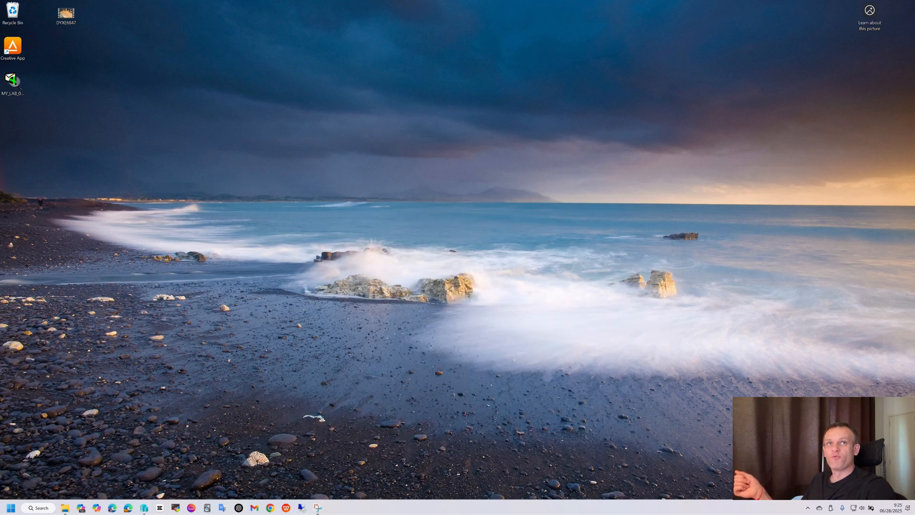
left_click_drag(914, 221, 451, 133)
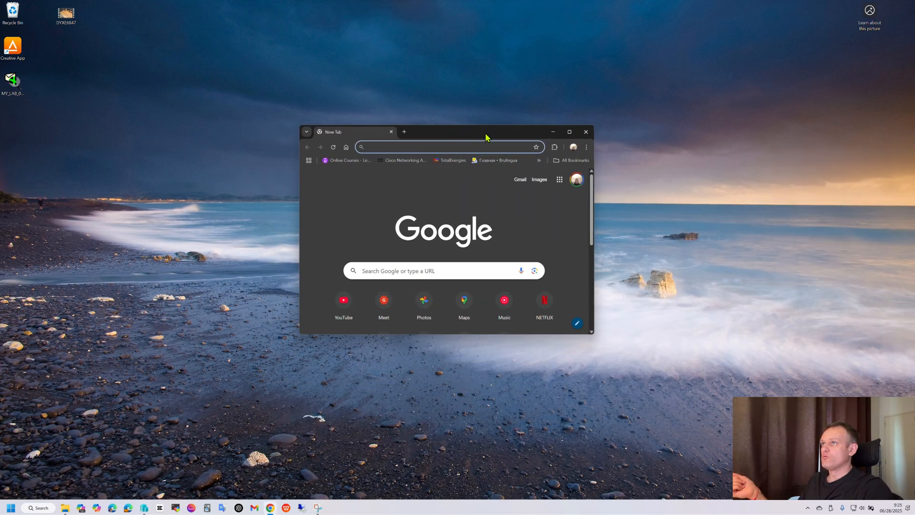
left_click(569, 132)
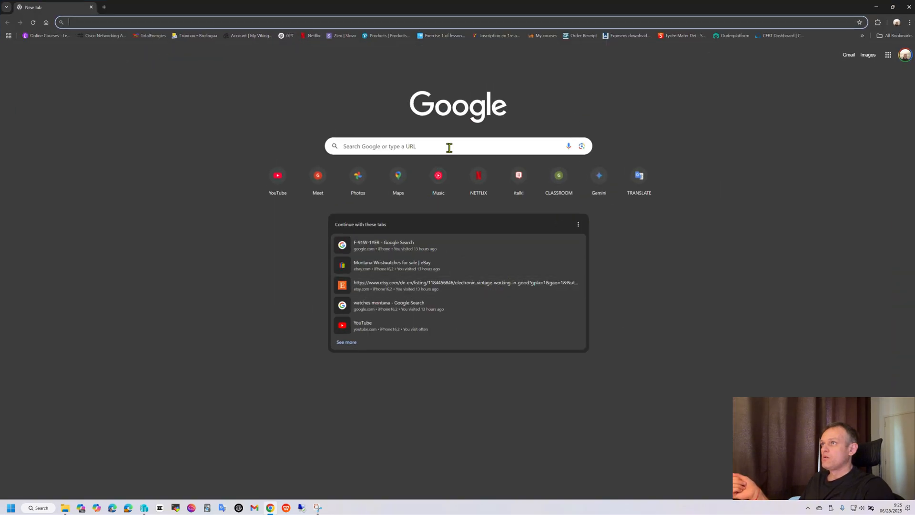
Step: Search Google for kali iso download and open the official Get Kali page
left_click(449, 147)
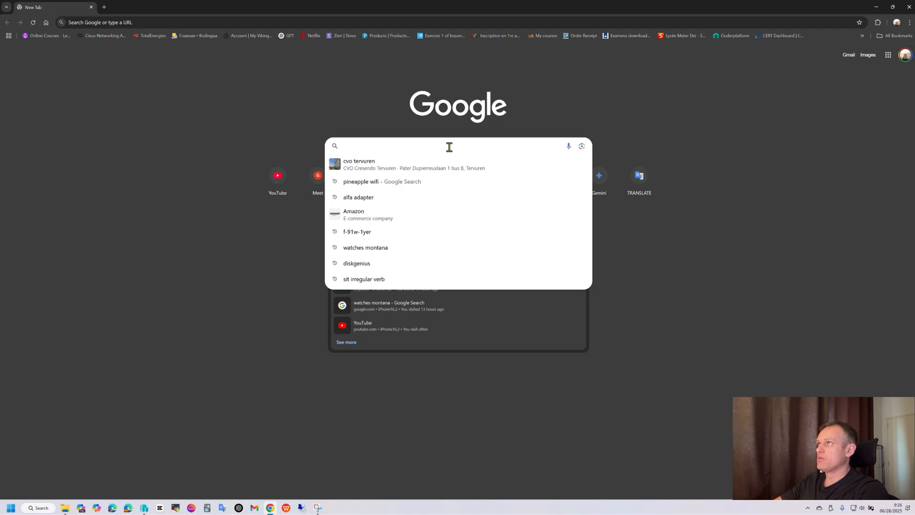
type("kali iso download")
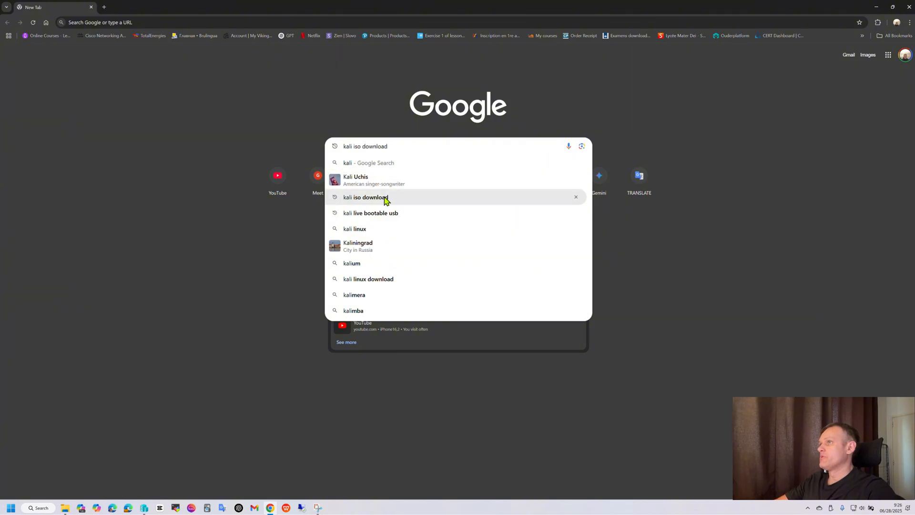
left_click(385, 197)
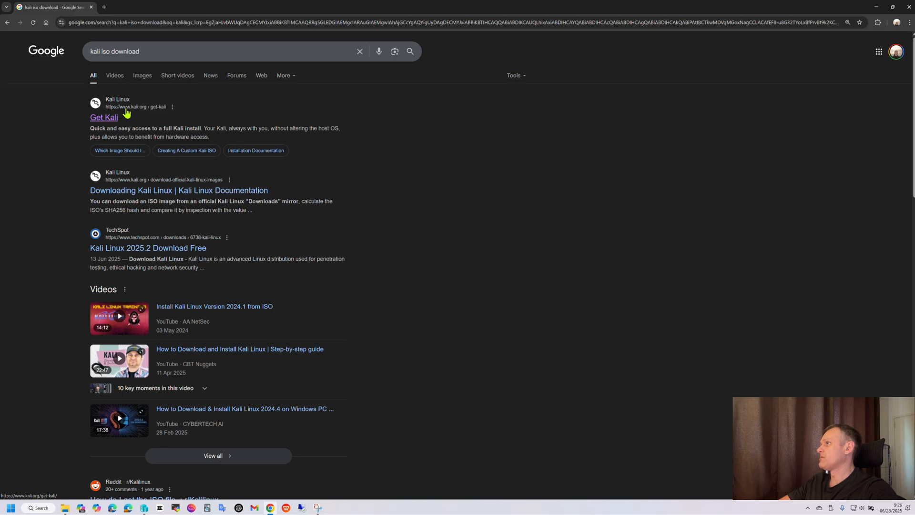
left_click(105, 117)
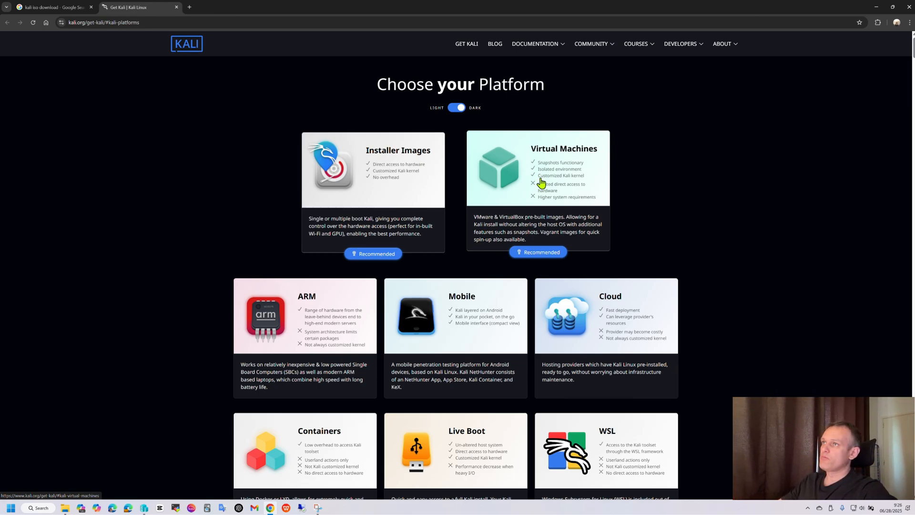
Step: Open the Installer Images section and review the x86_64 and Apple Silicon (ARM64) installer options
left_click(386, 200)
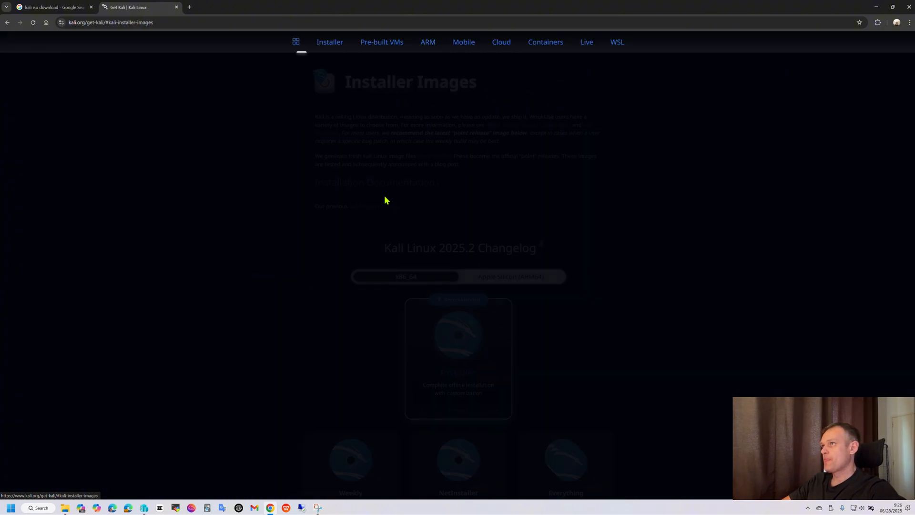
scroll(600, 193, "down", 3)
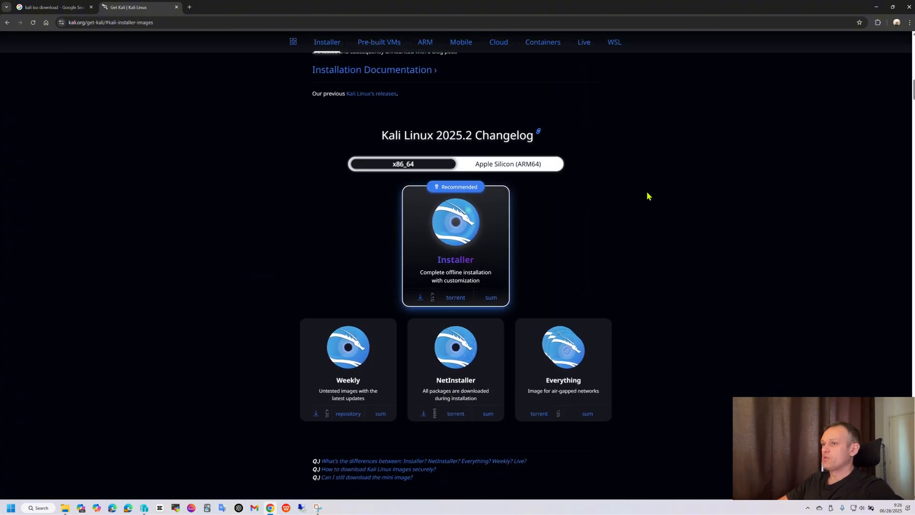
scroll(646, 195, "up", 3)
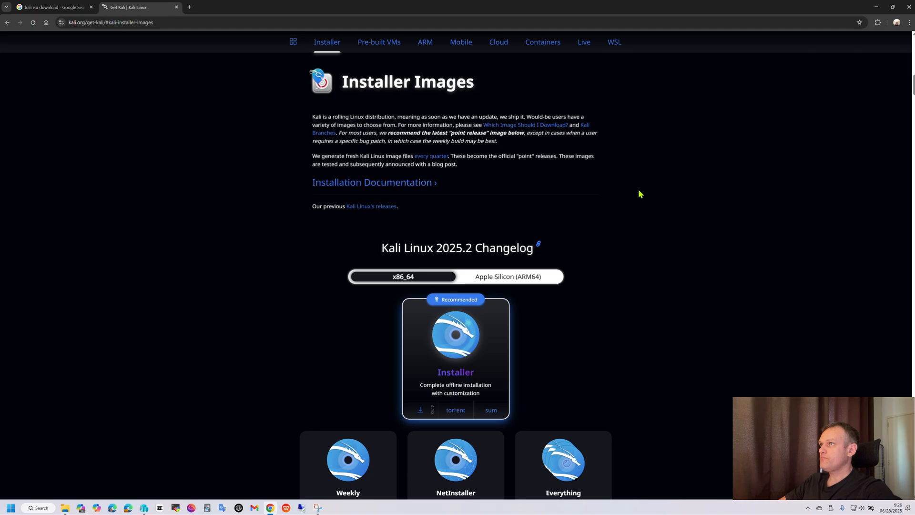
scroll(605, 224, "down", 2)
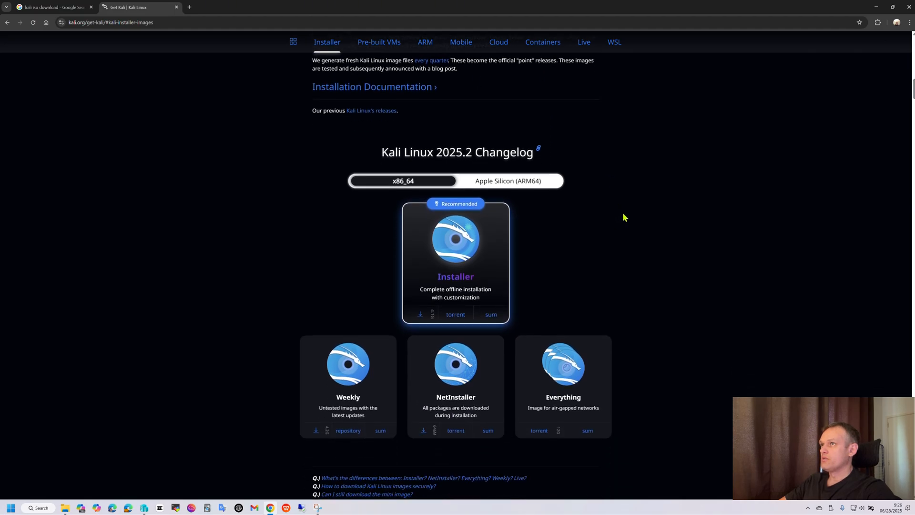
scroll(648, 231, "down", 2)
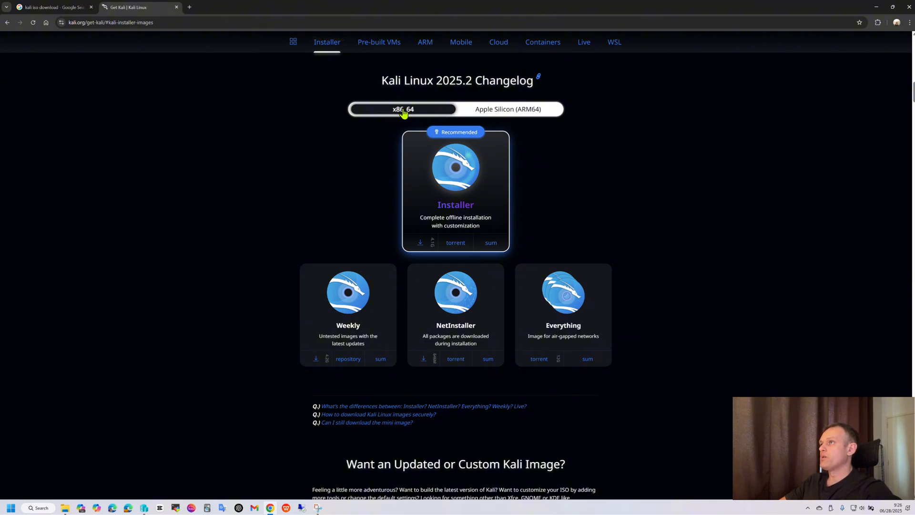
left_click(490, 112)
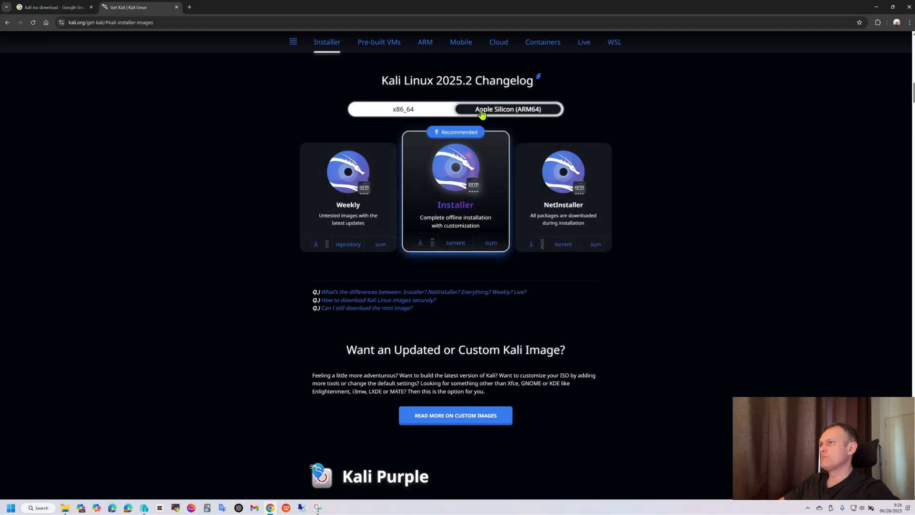
left_click(396, 112)
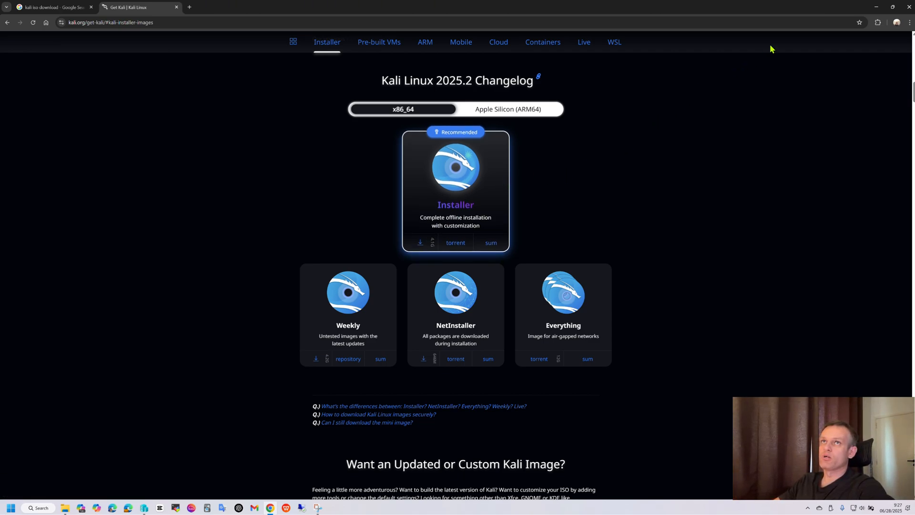
Step: Minimize the browser and bring Hyper-V Manager back to the front
left_click(879, 10)
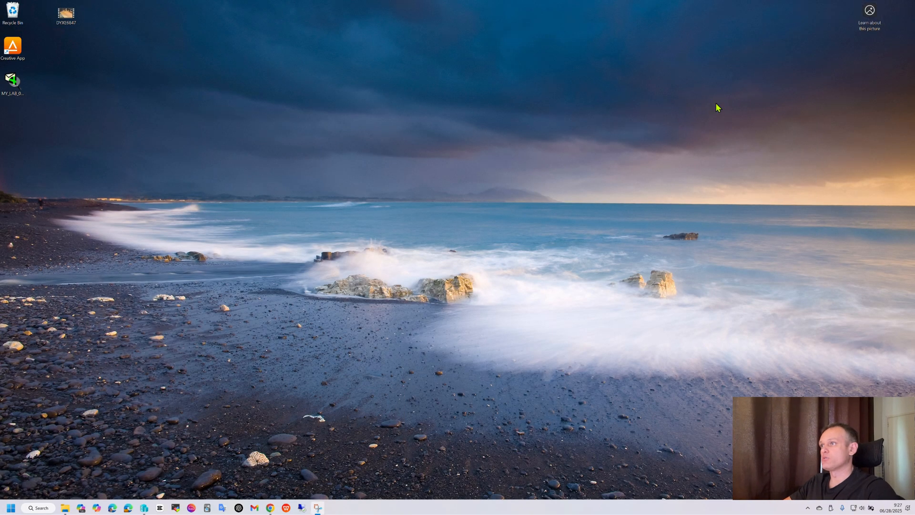
left_click(145, 508)
left_click_drag(528, 213, 523, 149)
left_click(427, 217)
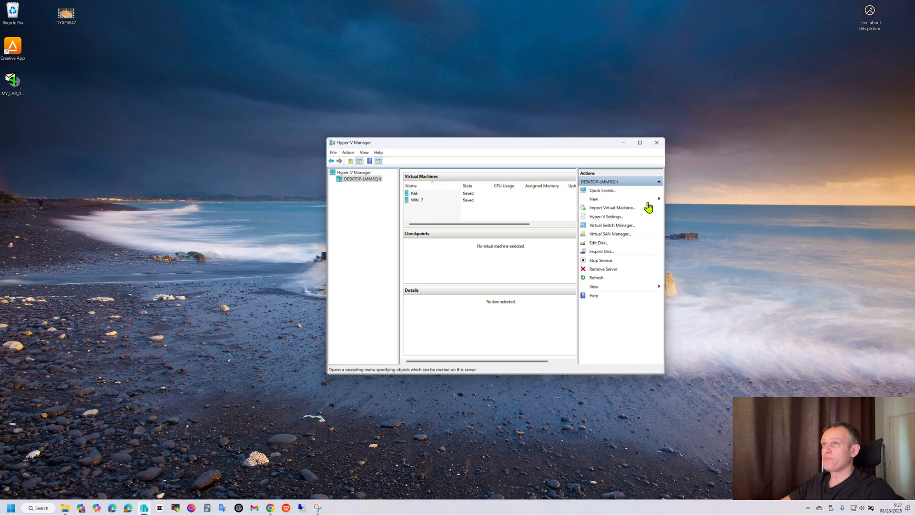
Step: Start the New Virtual Machine wizard and move past the Before You Begin page
left_click(594, 200)
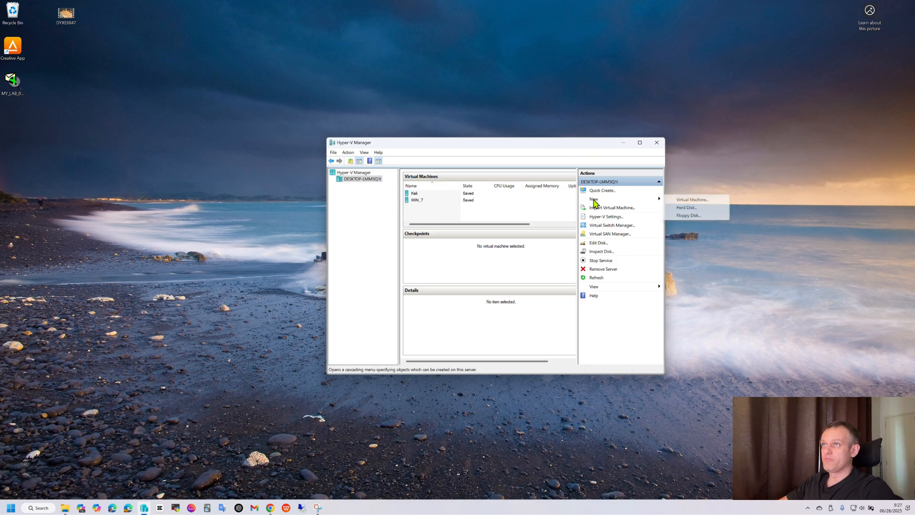
left_click(692, 199)
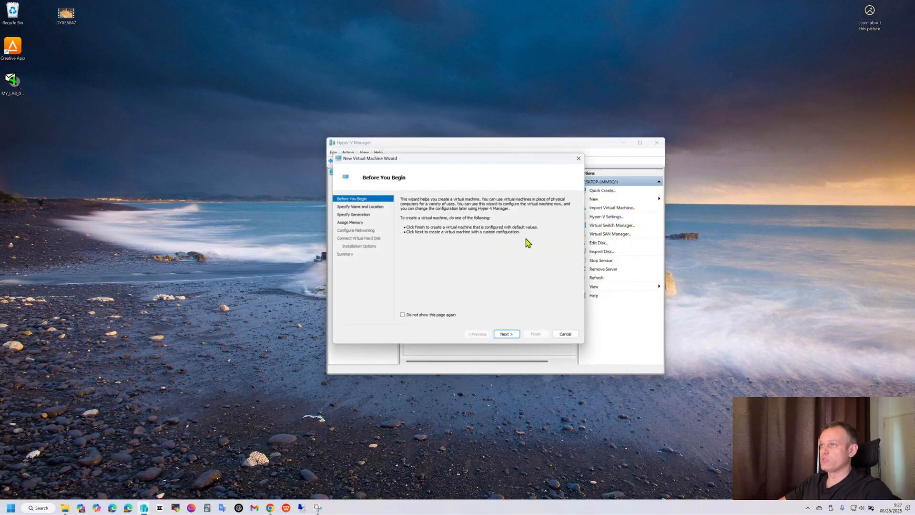
left_click(505, 334)
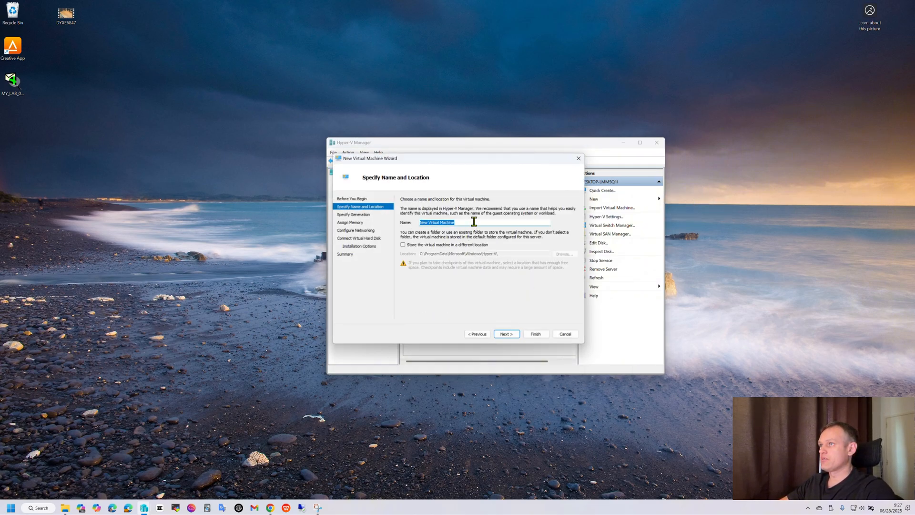
Step: Name the new virtual machine KALI_TEST
key("BackSpace")
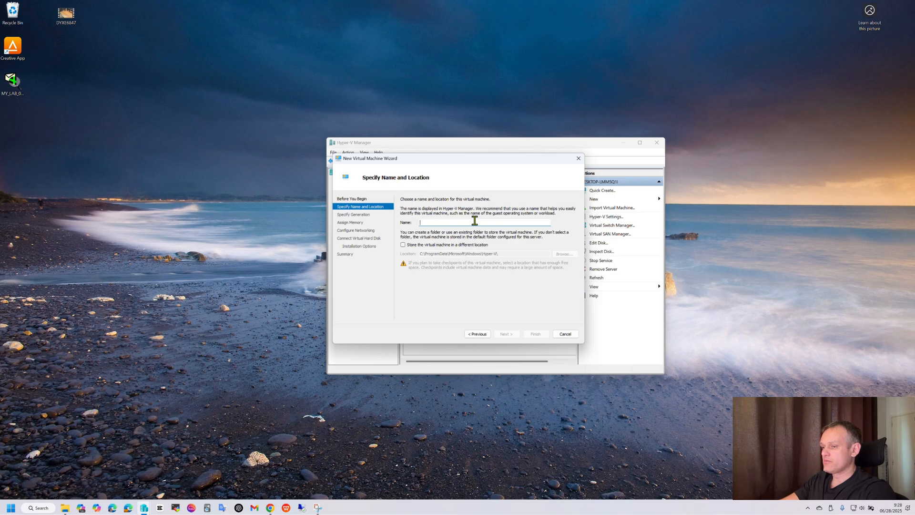
type("KAL")
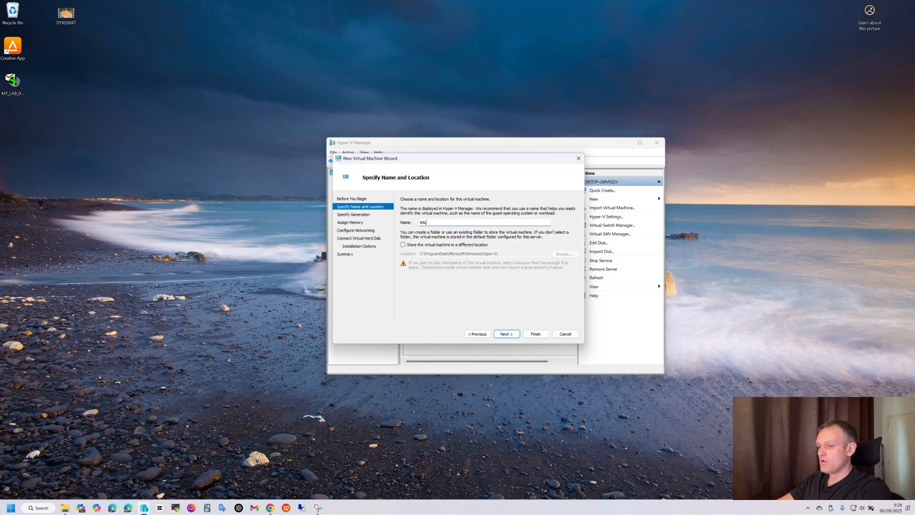
type("I")
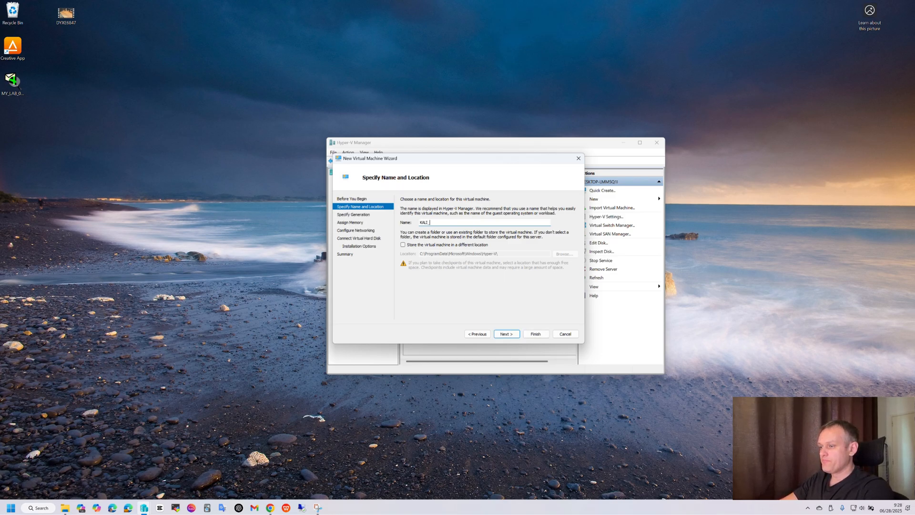
type("_TEST")
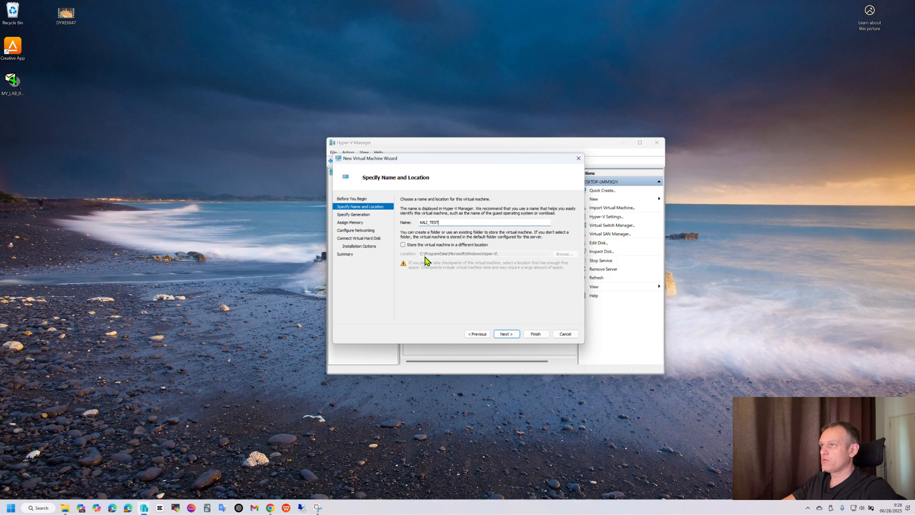
Step: Choose to store the virtual machine in a different location and browse to the Hyper-V folder on Local Disk (C:)
left_click(403, 246)
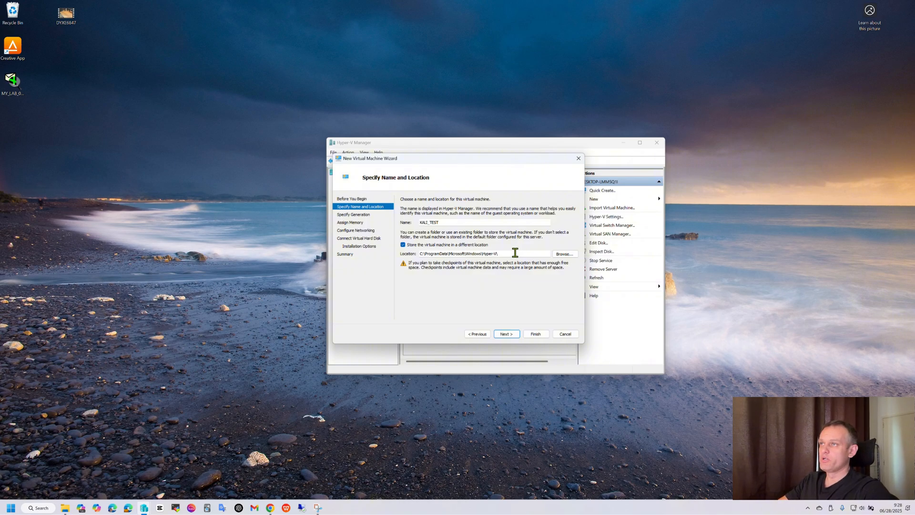
left_click(562, 254)
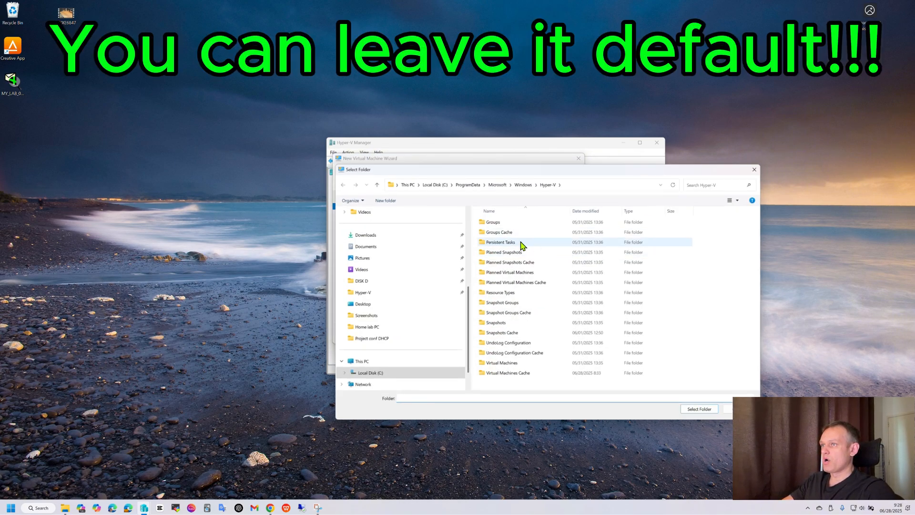
scroll(386, 312, "down", 1)
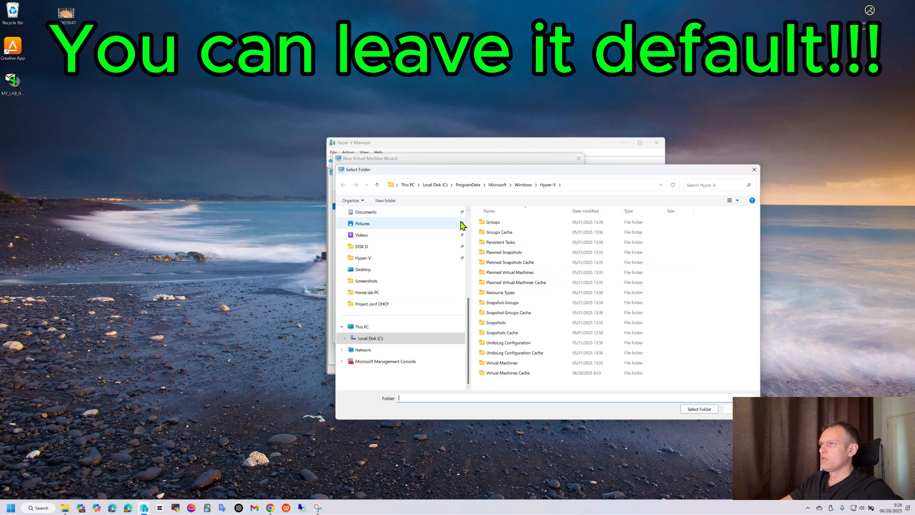
left_click(435, 185)
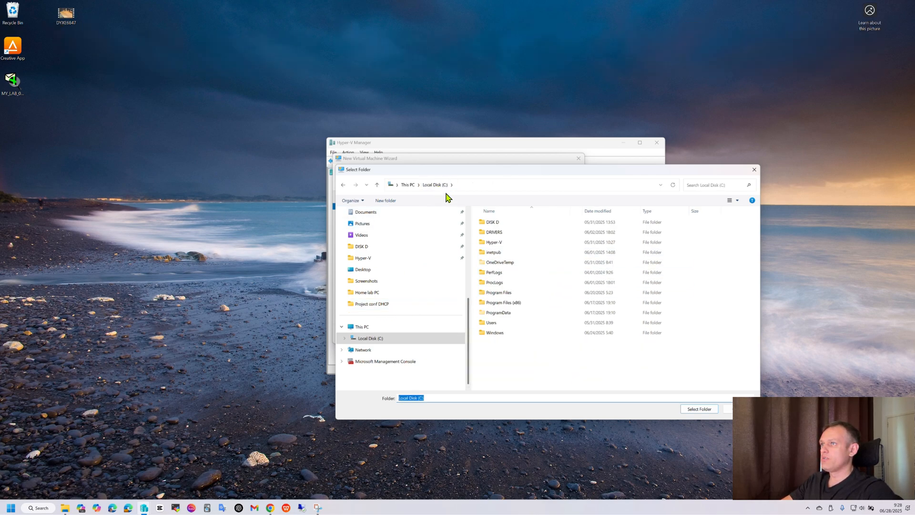
left_click(495, 244)
double_click(495, 246)
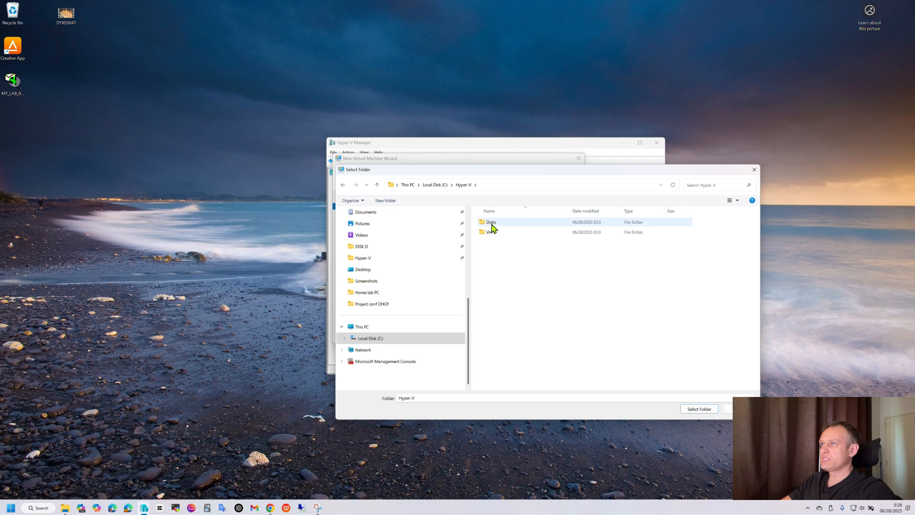
left_click(526, 146)
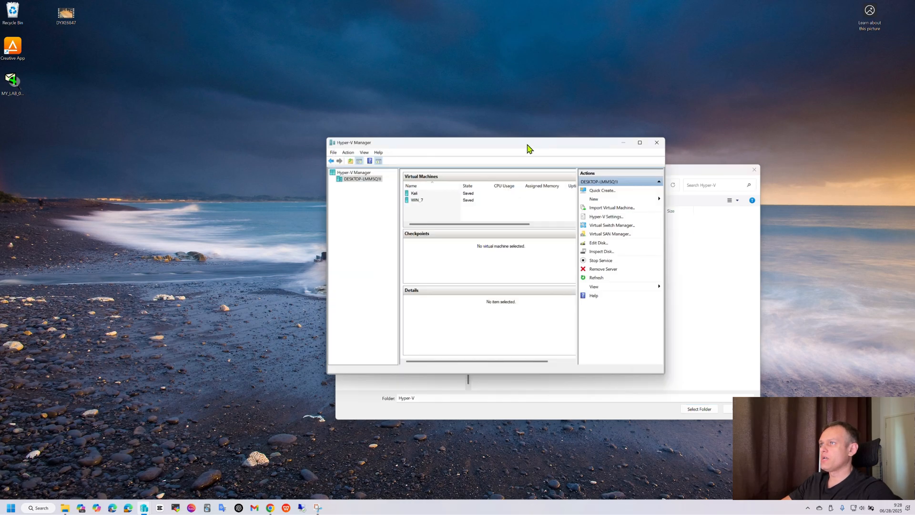
left_click_drag(577, 149, 380, 233)
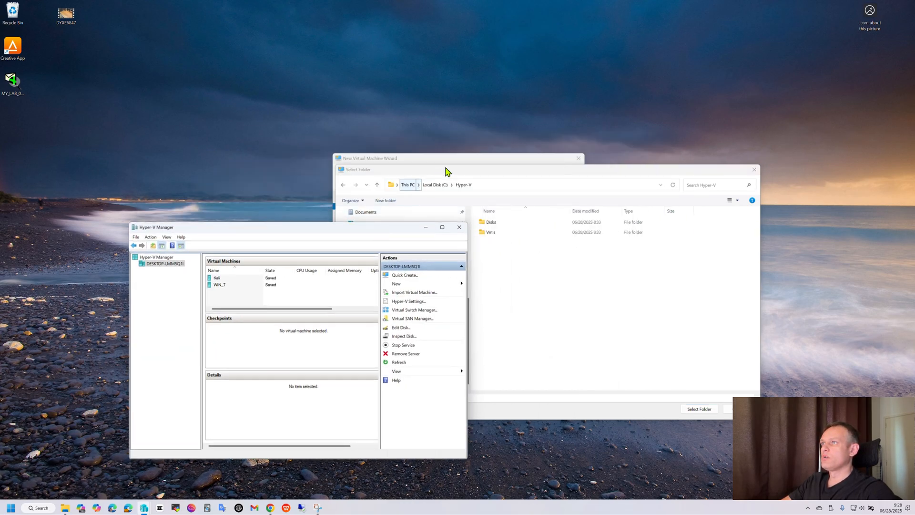
left_click(466, 160)
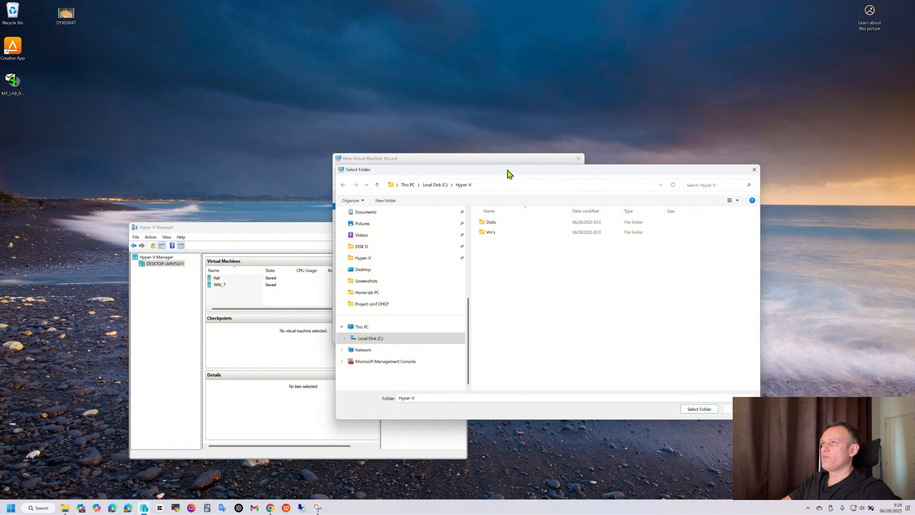
mouse_move(507, 179)
left_mouse_down()
mouse_move(652, 271)
mouse_move(694, 196)
mouse_move(495, 165)
left_mouse_up()
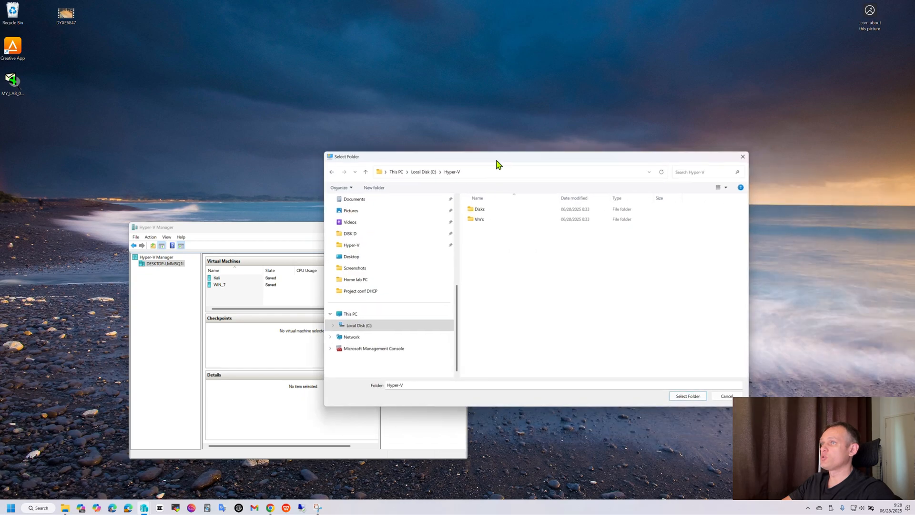
Step: Select the Vm's folder as the virtual machine location and continue to the next wizard page
left_click(478, 220)
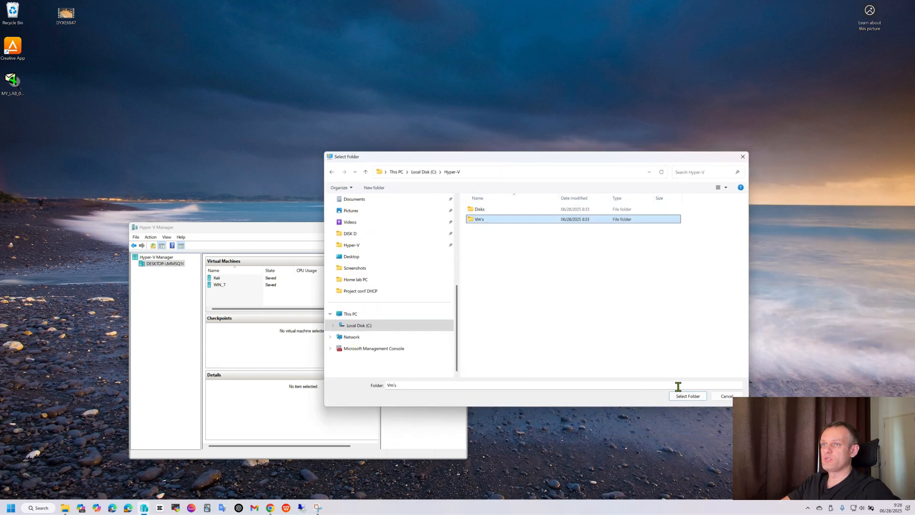
left_click(688, 397)
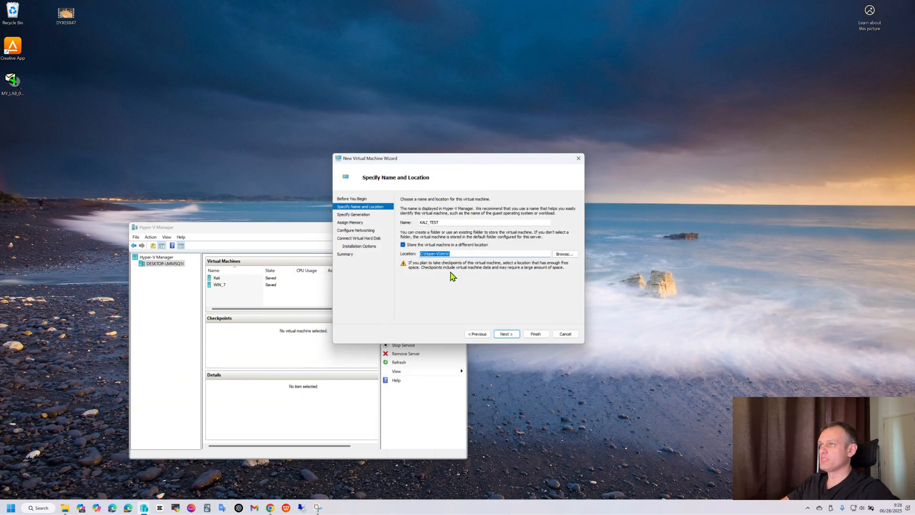
left_click(507, 333)
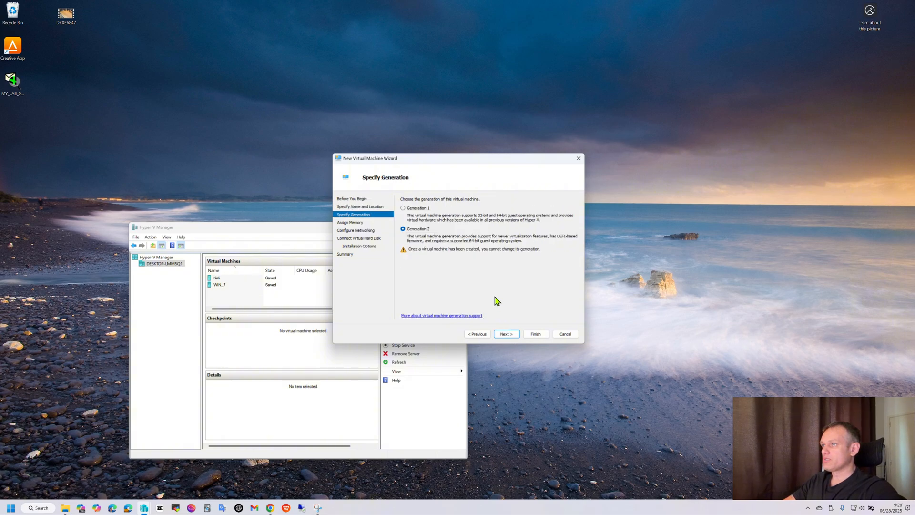
Step: Keep Generation 2 for the virtual machine and accept the default 4096 MB startup memory
left_click(484, 334)
left_click(508, 334)
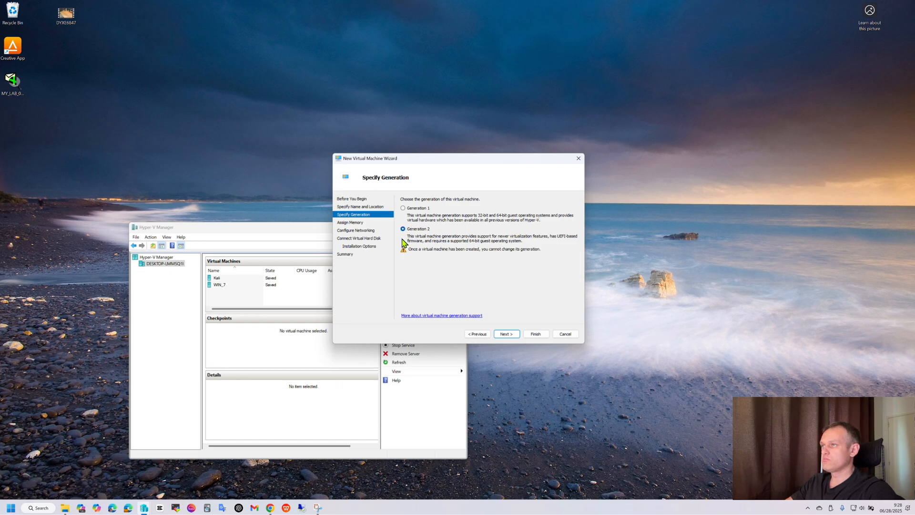
left_click(504, 334)
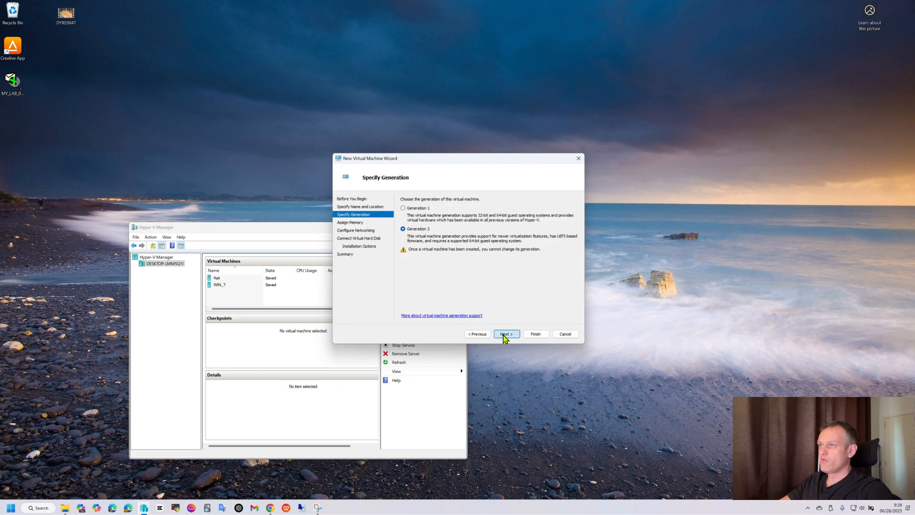
left_click(403, 227)
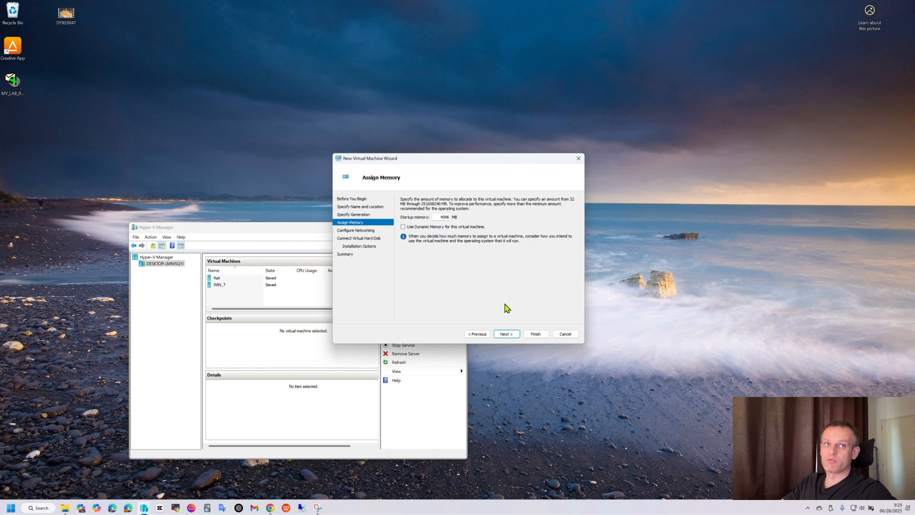
left_click(507, 334)
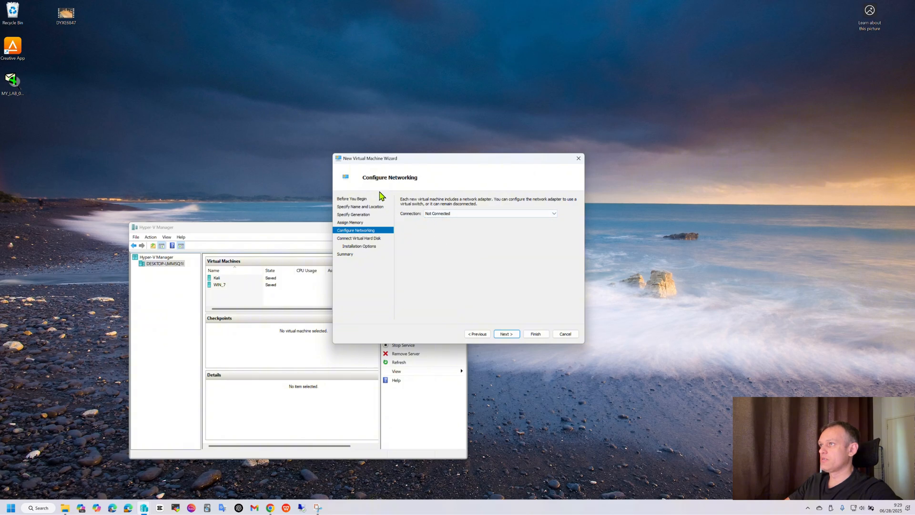
Step: Connect the network adapter to the EXTERNAL-MONITOR virtual switch and continue
left_click(552, 213)
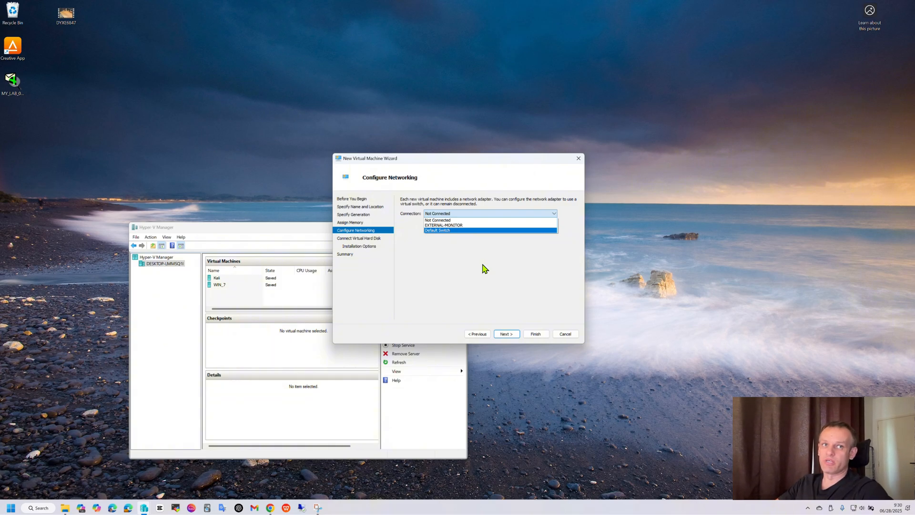
left_click(449, 226)
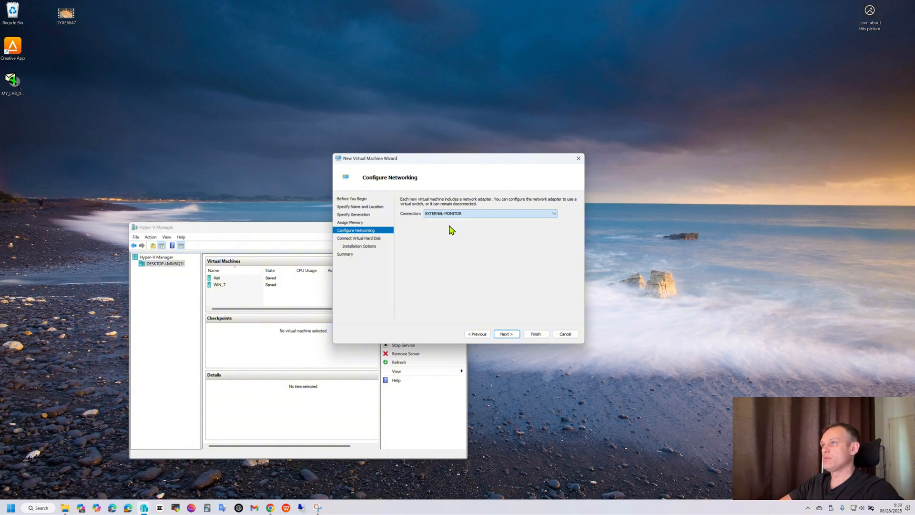
left_click(506, 333)
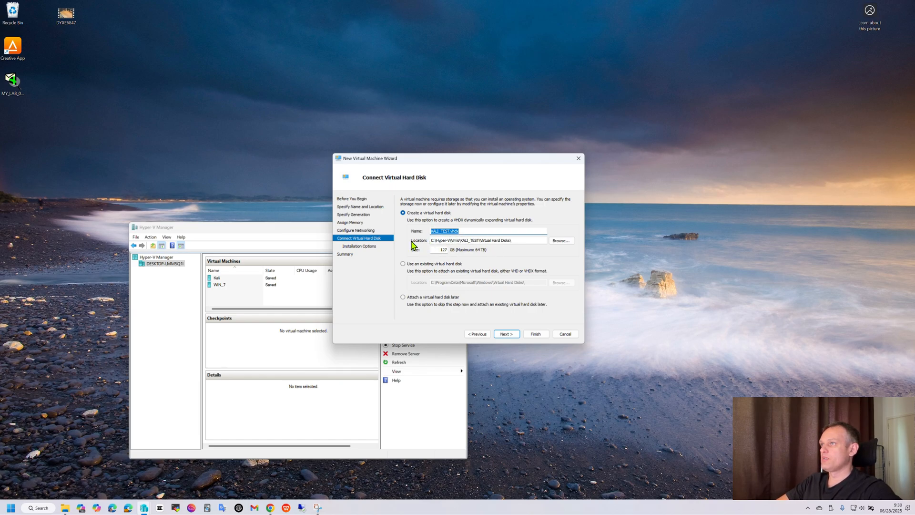
Step: Set the new virtual hard disk size to 30 GB
left_click(446, 249)
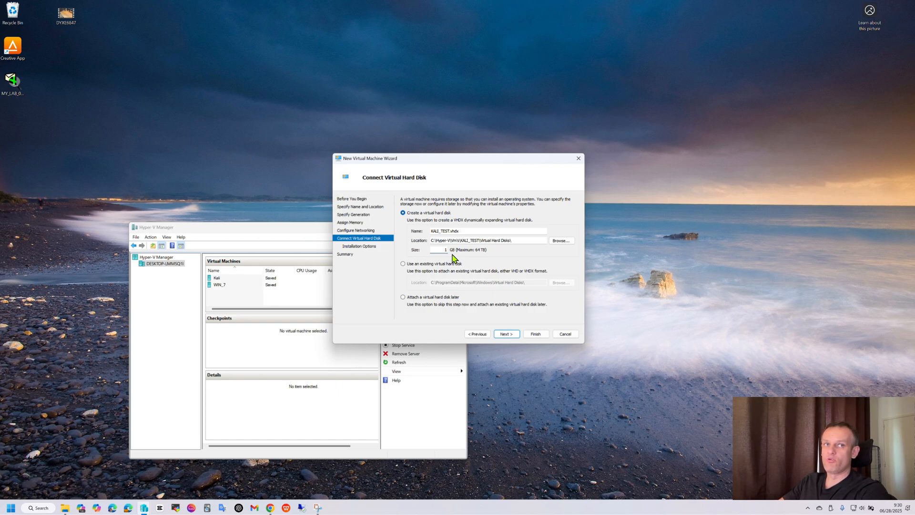
key("BackSpace")
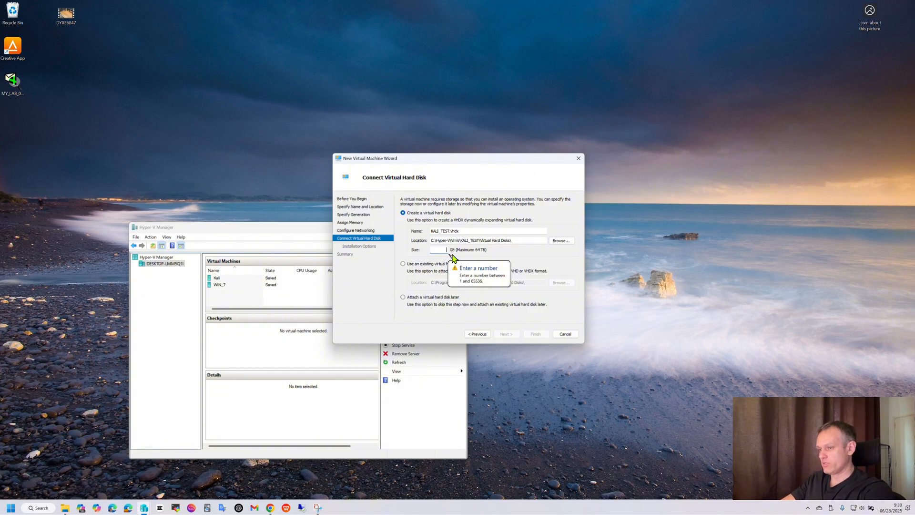
type("30")
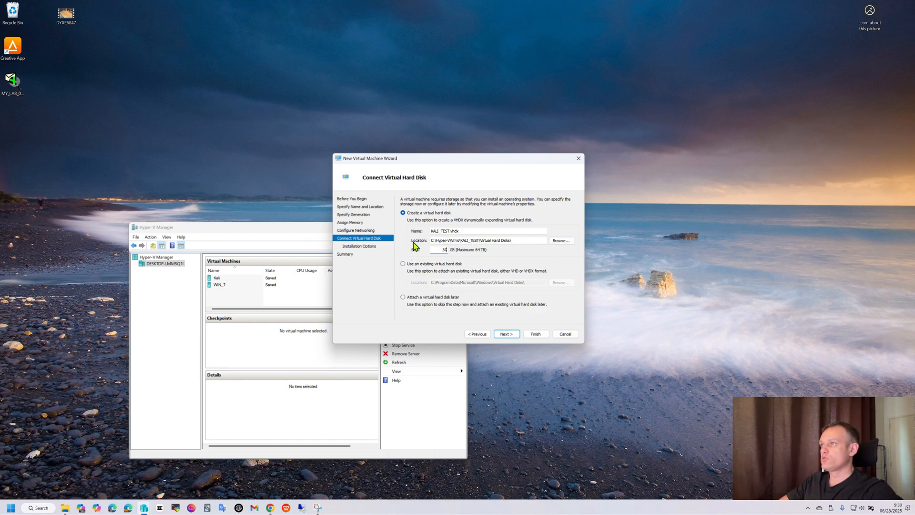
Step: Store the virtual hard disk in the Disks folder under C:\Hyper-V and continue to installation options
left_click(561, 240)
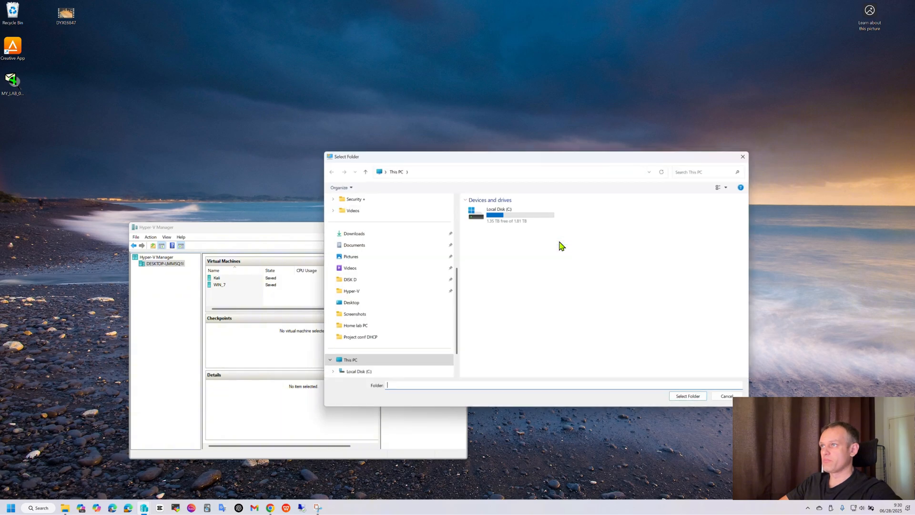
double_click(508, 217)
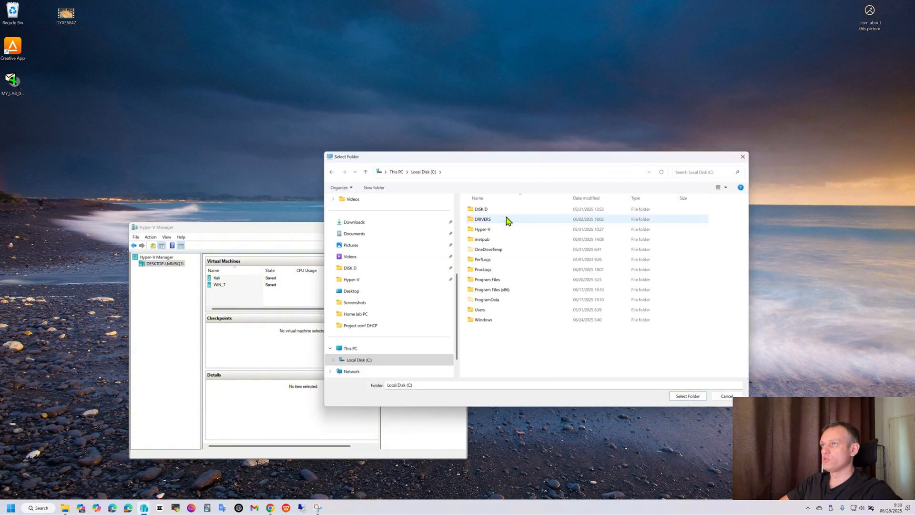
double_click(490, 230)
left_click(485, 210)
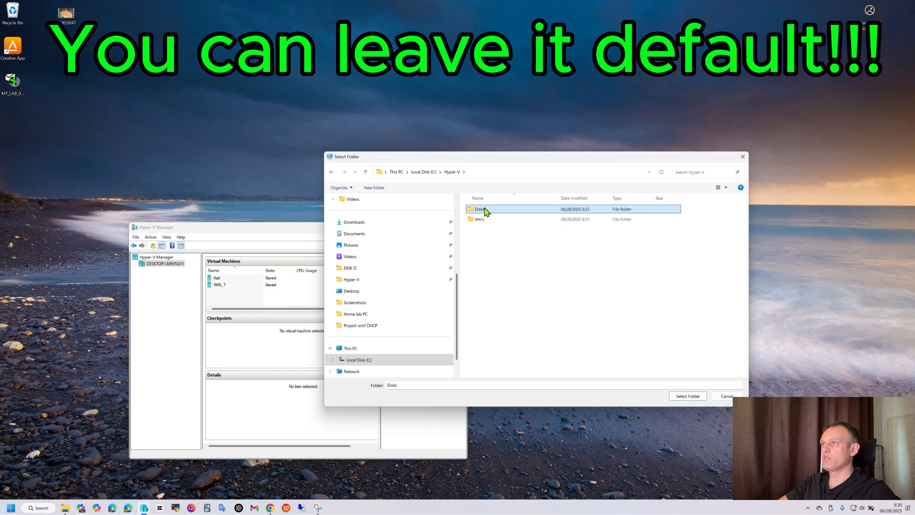
left_click(688, 395)
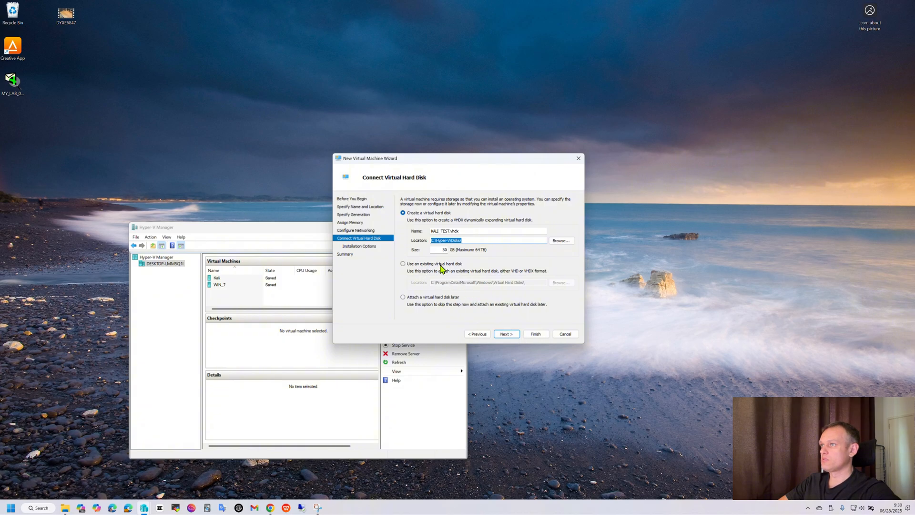
left_click(508, 334)
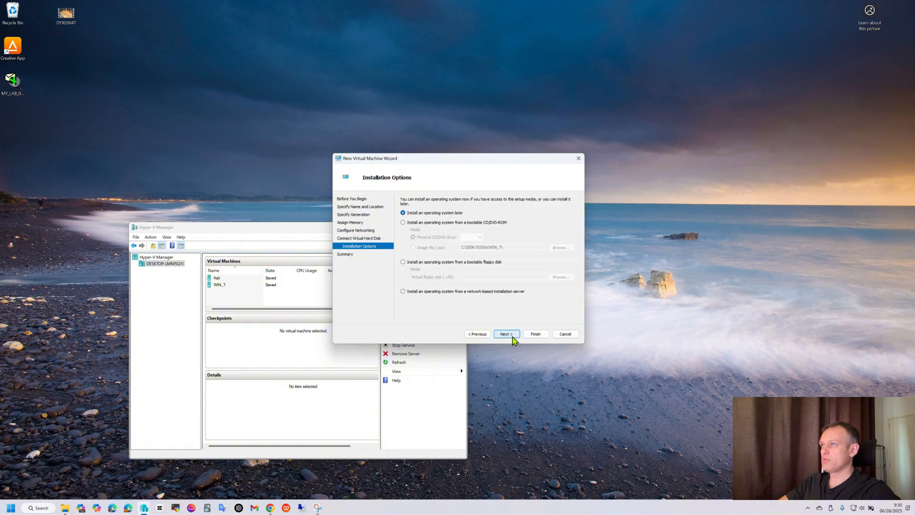
Step: Install from the bootable image file kali-linux-2025.1c-installer-amd64 in the ISOs folder and finish the wizard
left_click(403, 223)
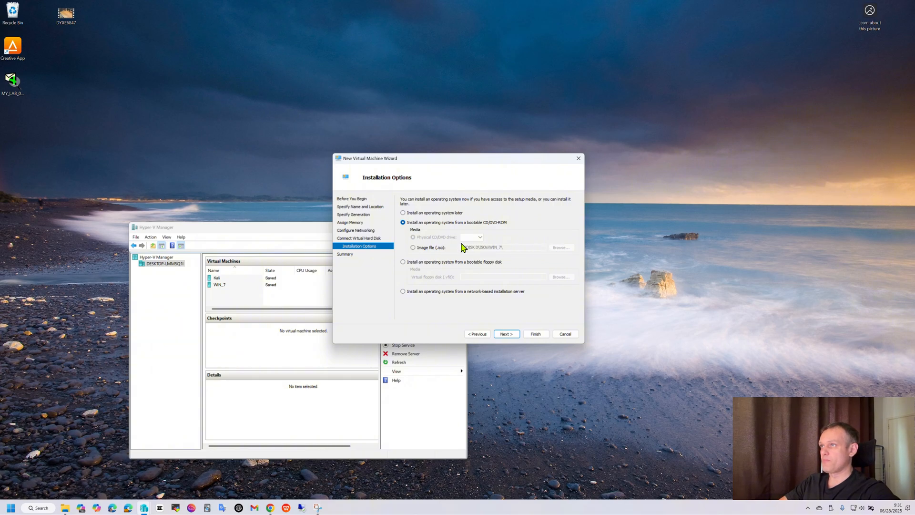
left_click(413, 248)
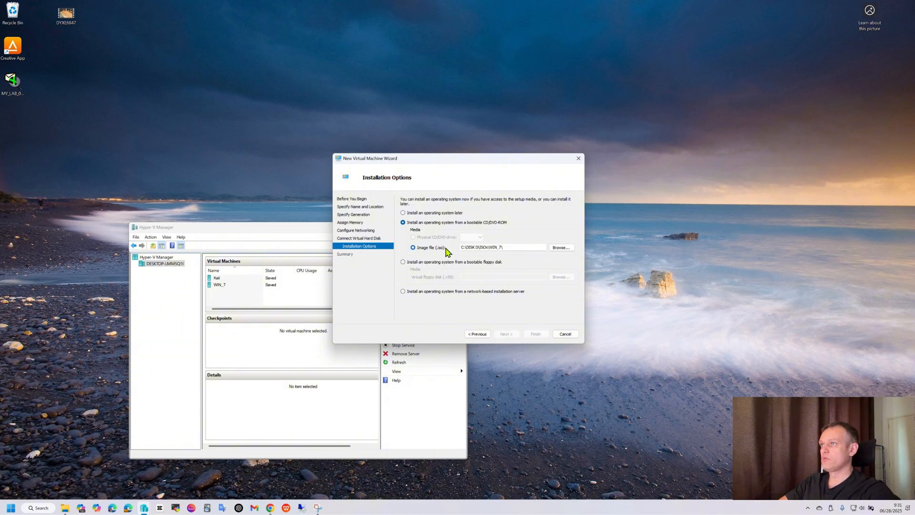
left_click(561, 248)
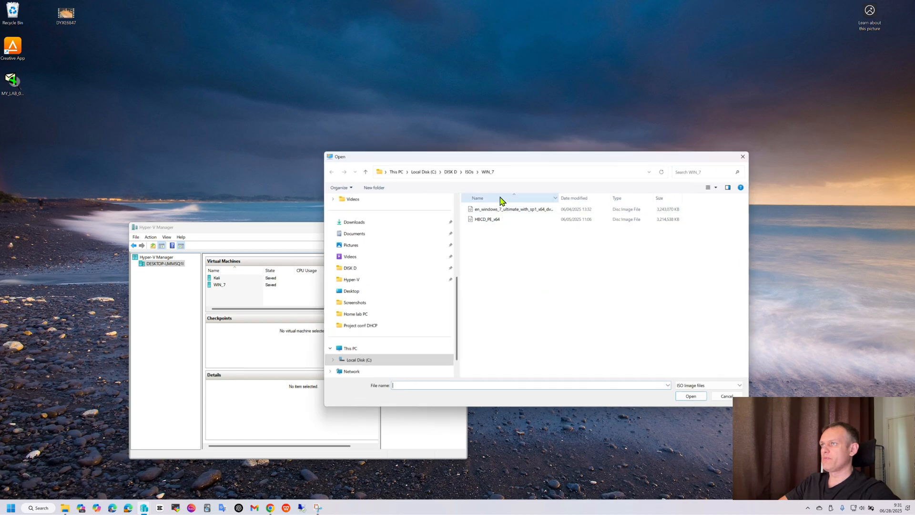
left_click(469, 172)
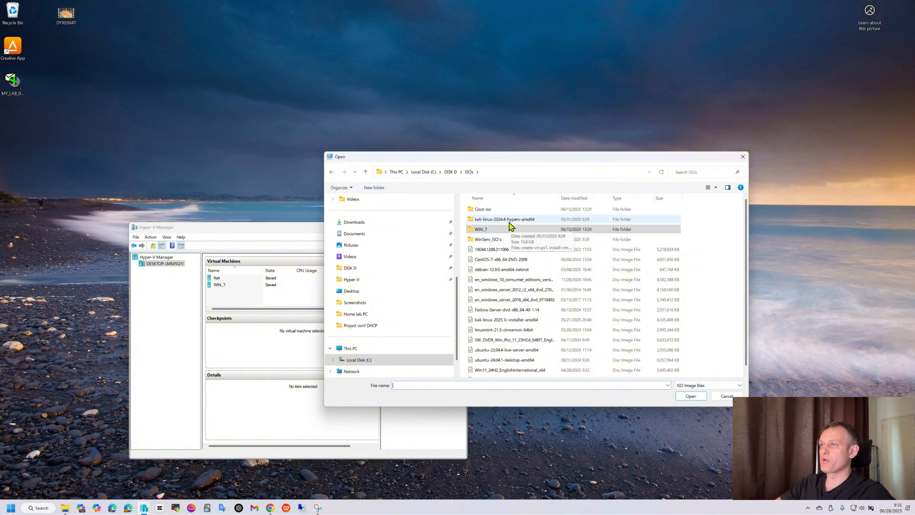
left_click(490, 322)
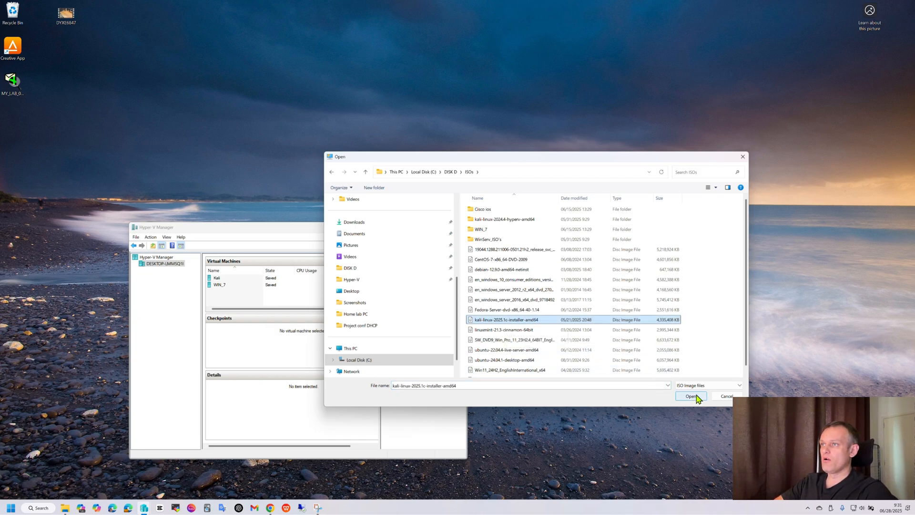
scroll(541, 329, "down", 1)
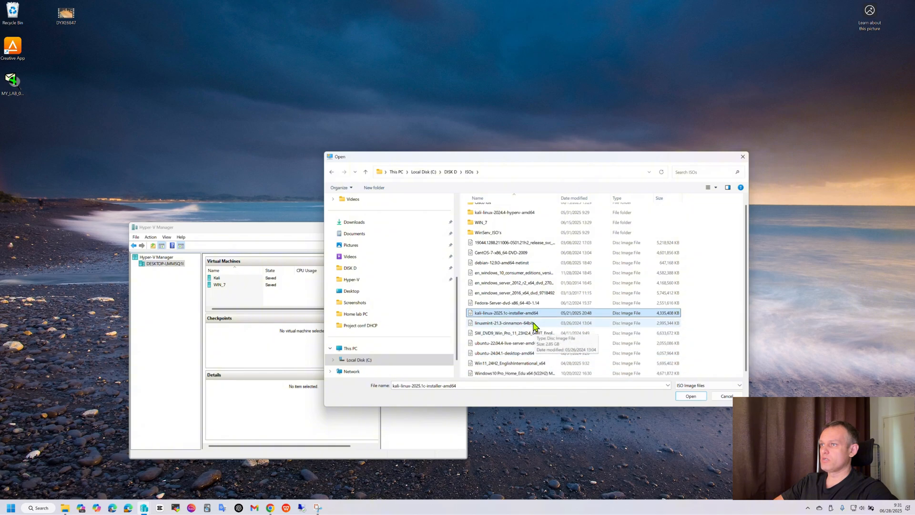
left_click(692, 397)
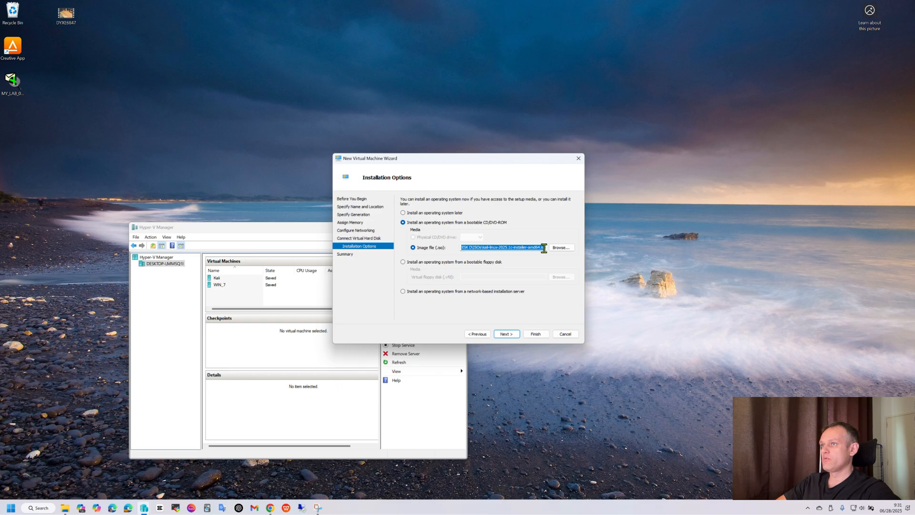
left_click(506, 334)
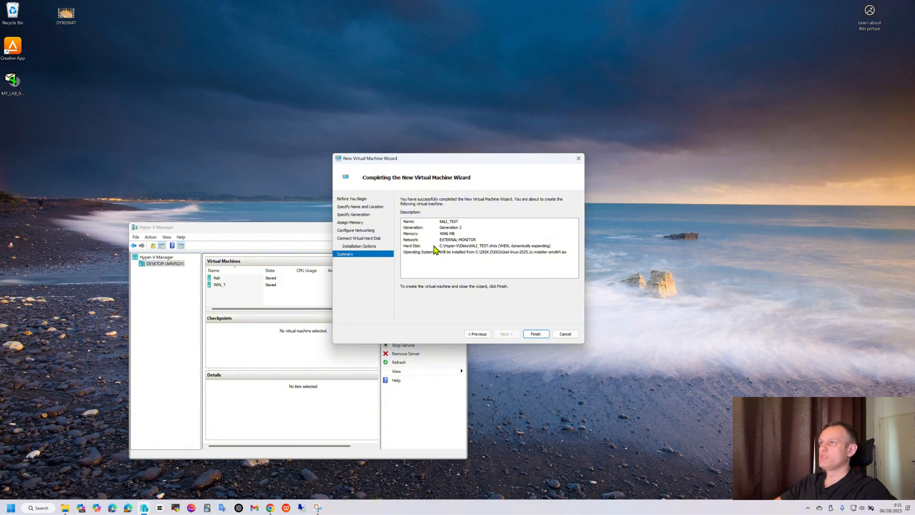
left_click(537, 334)
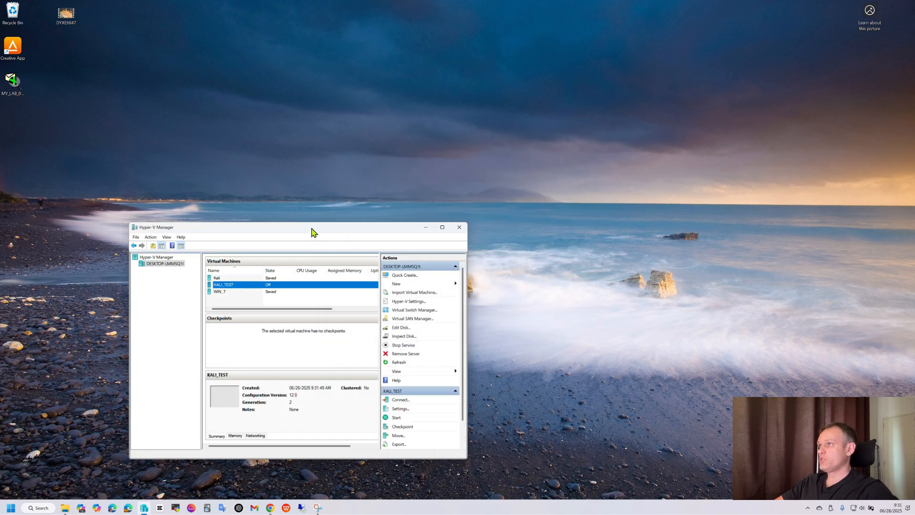
Step: Open KALI_TEST's settings and move the hard drive up in the firmware boot order
left_click_drag(311, 231, 509, 137)
right_click(434, 191)
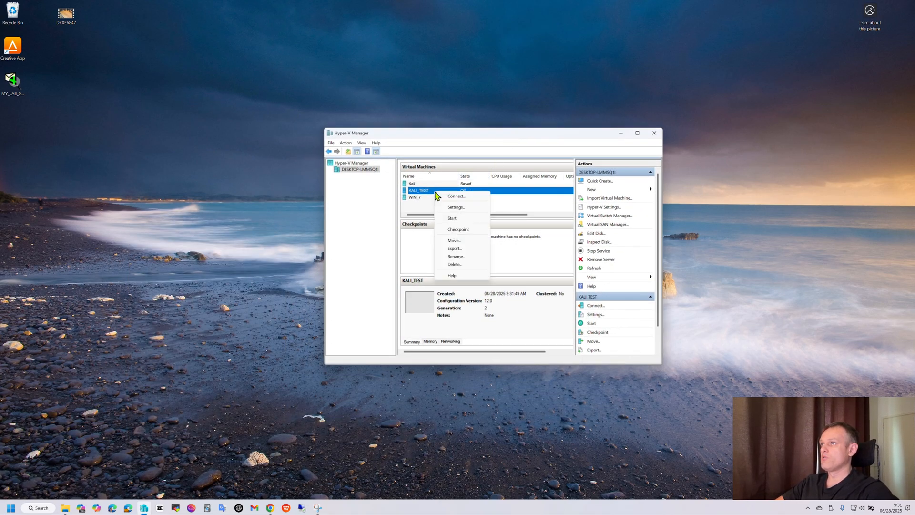
left_click(458, 207)
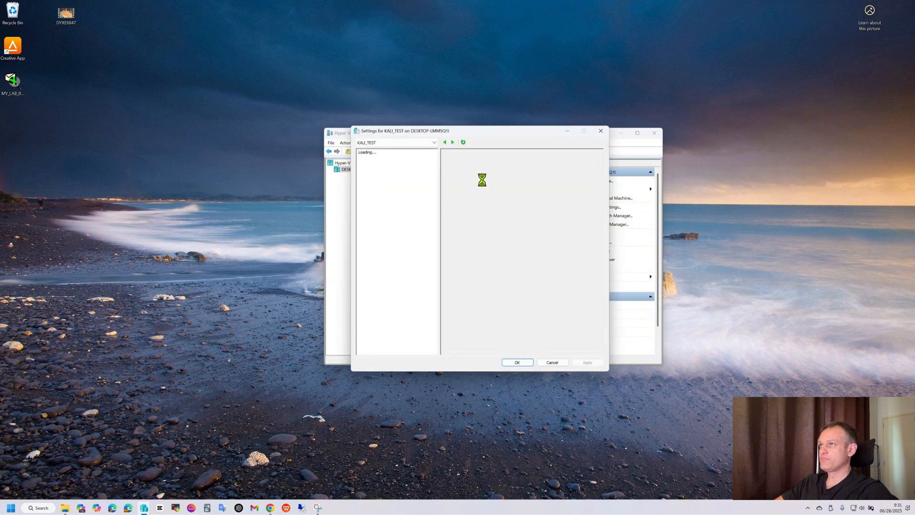
left_click(383, 167)
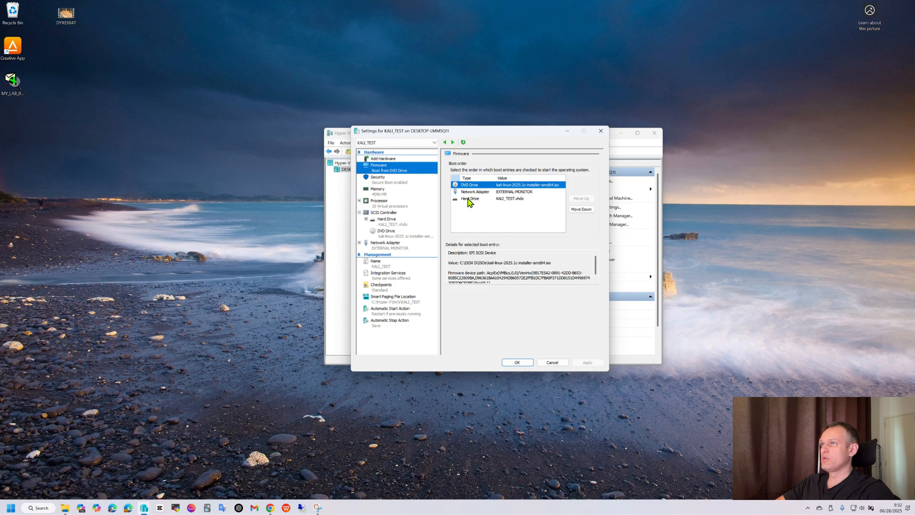
left_click(468, 199)
left_click(583, 199)
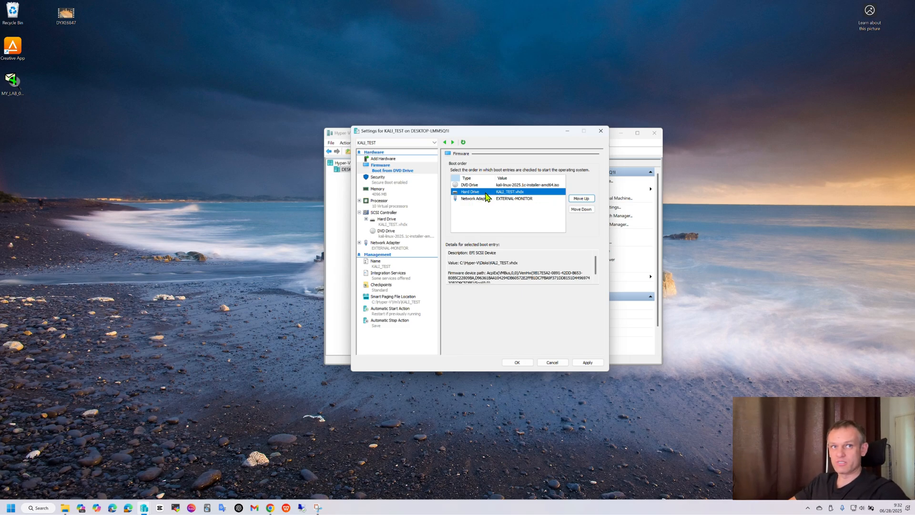
Step: Disable Secure Boot for the KALI_TEST virtual machine
left_click(378, 179)
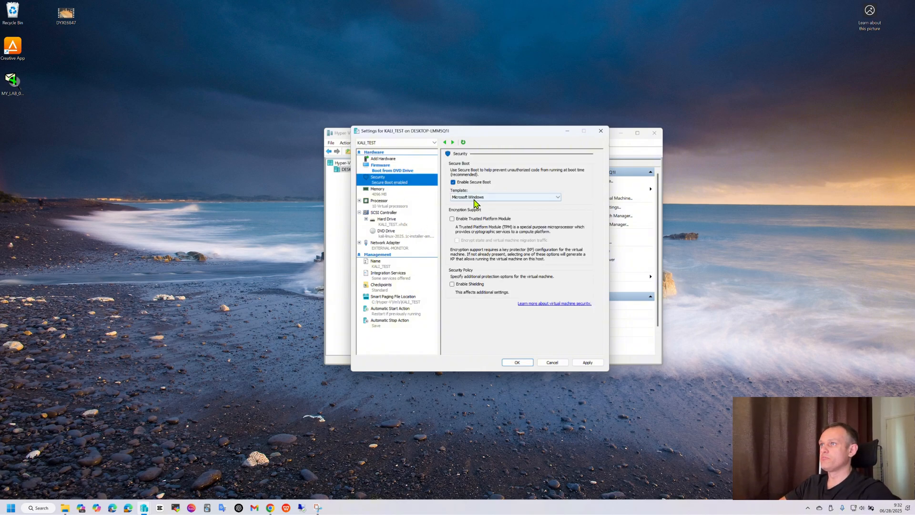
left_click(453, 182)
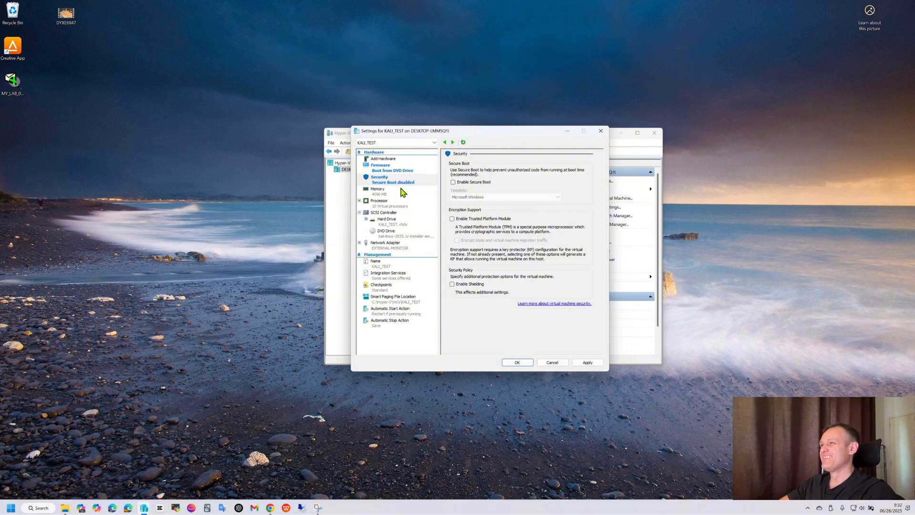
left_click(381, 193)
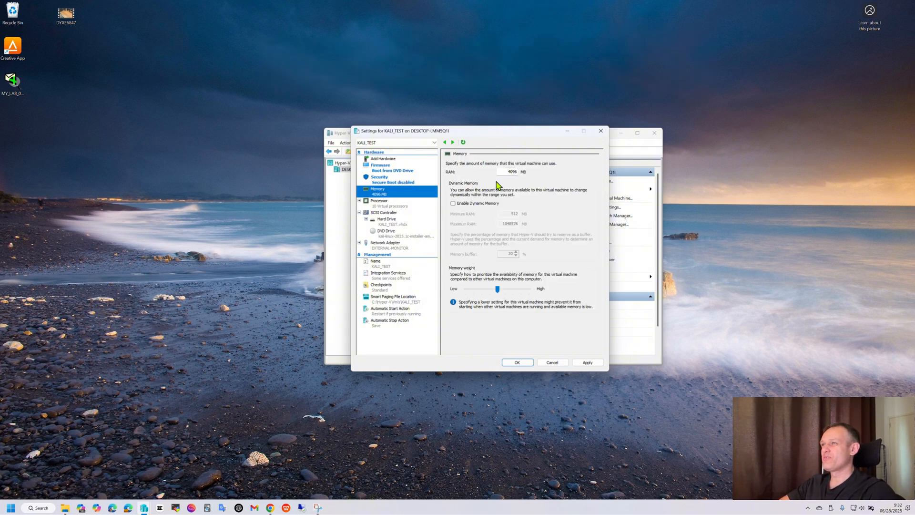
Step: Set the number of virtual processors to 2
left_click(385, 205)
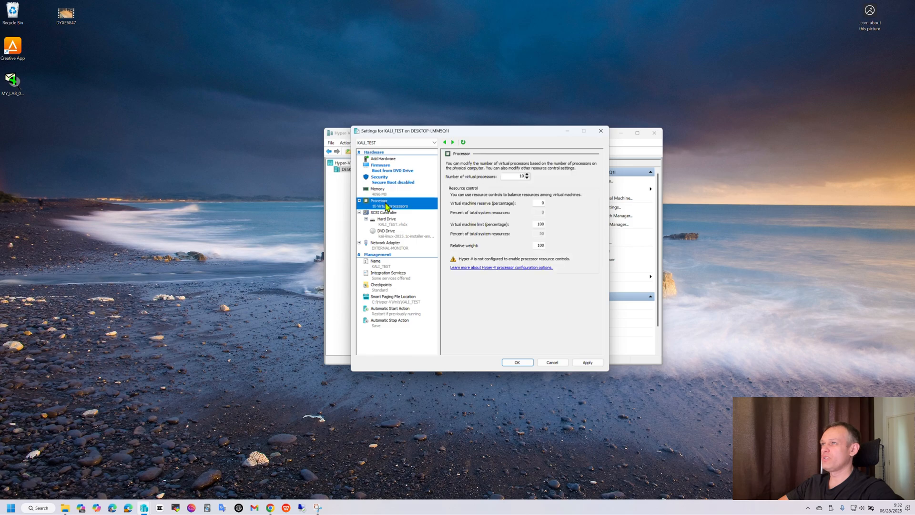
left_click(526, 178)
left_click(527, 178)
left_click(526, 178)
left_click(527, 178)
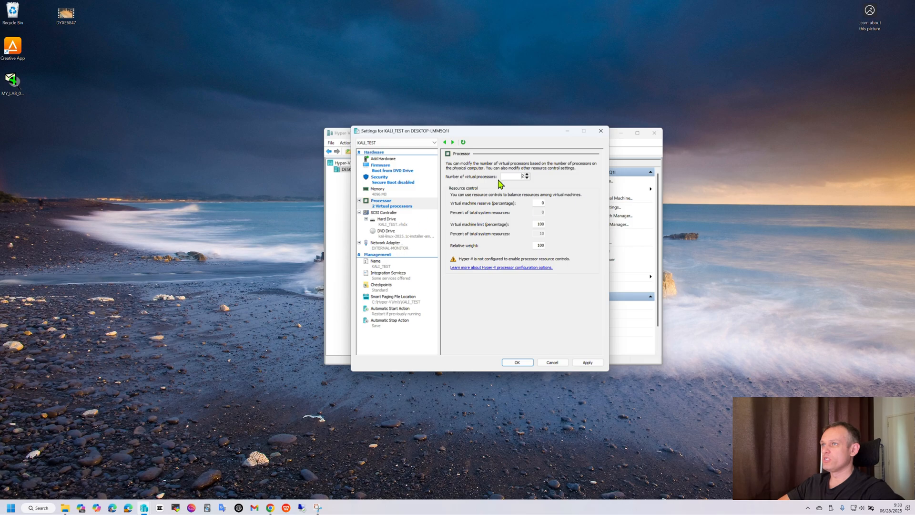
Step: Turn off automatic checkpoints in the checkpoint settings
left_click(387, 288)
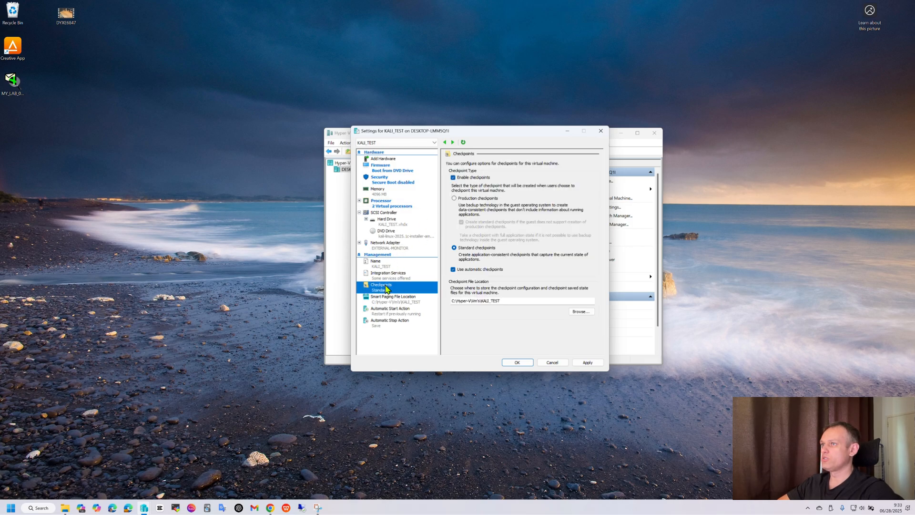
left_click(452, 270)
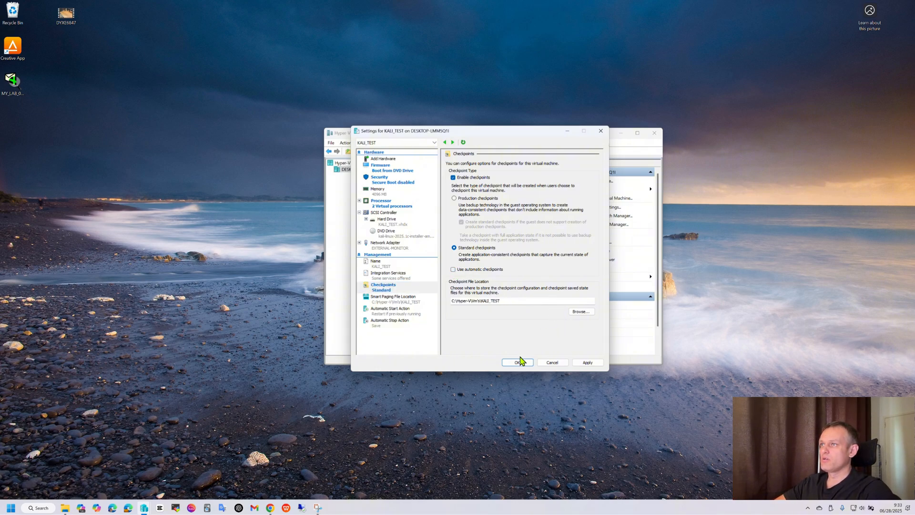
Step: Apply and save the KALI_TEST settings, closing the settings dialog
left_click(587, 363)
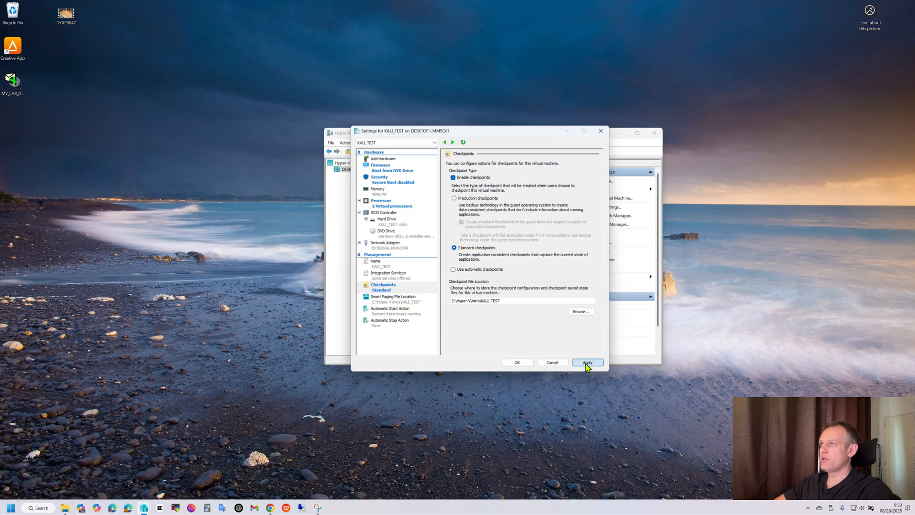
left_click(523, 363)
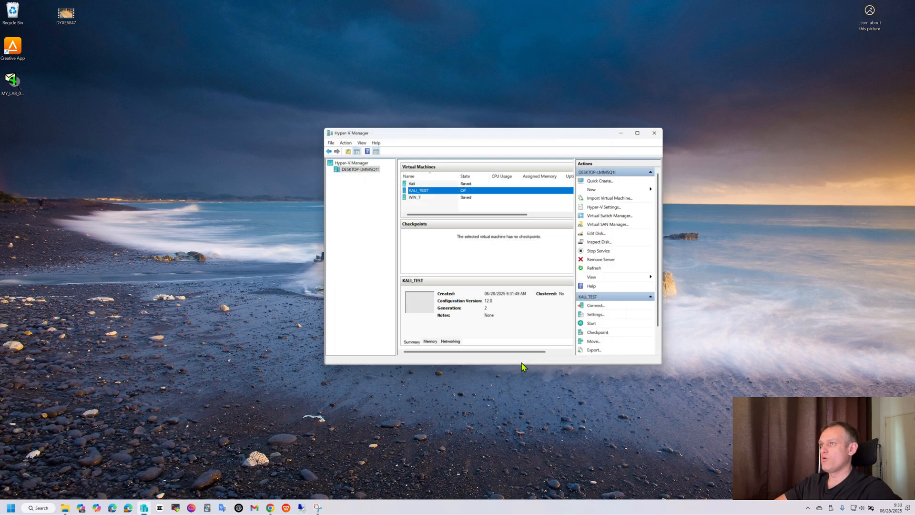
right_click(425, 195)
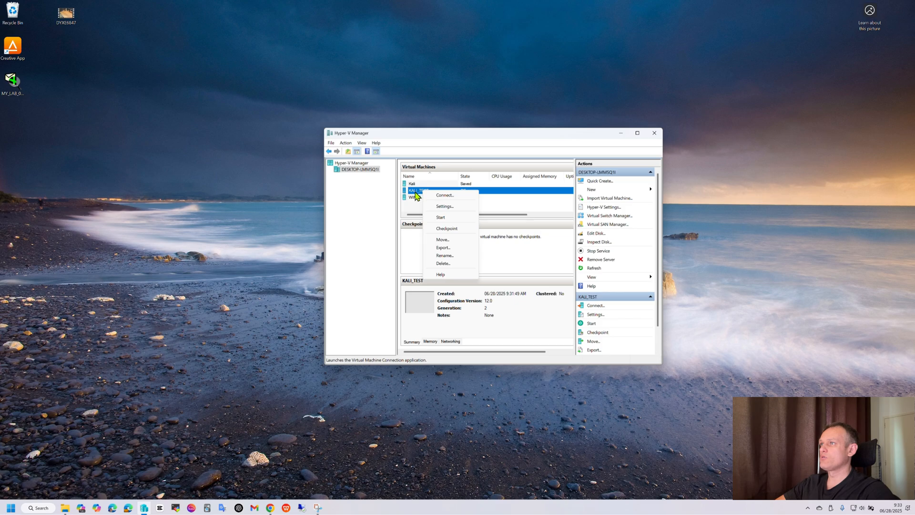
left_click(417, 210)
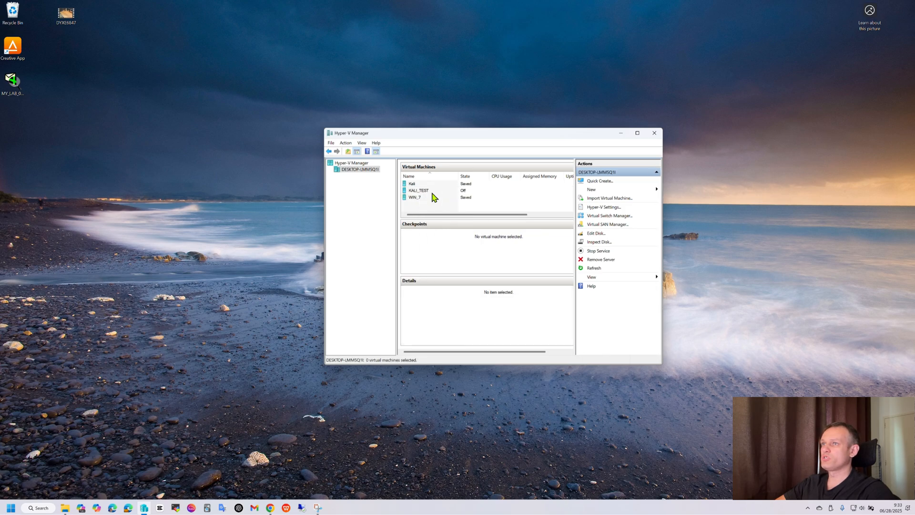
left_click(429, 191)
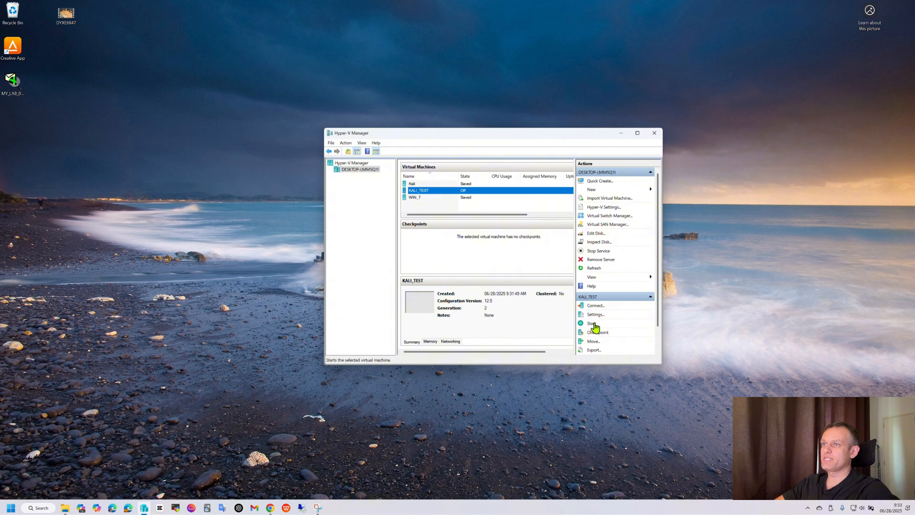
Step: Connect to KALI_TEST, start the virtual machine and launch the Graphical install from the boot menu
double_click(426, 190)
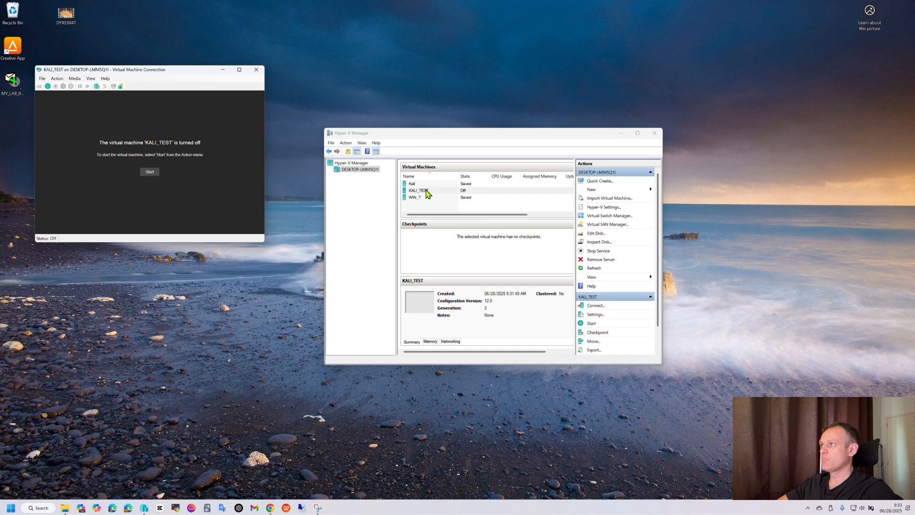
left_click(147, 175)
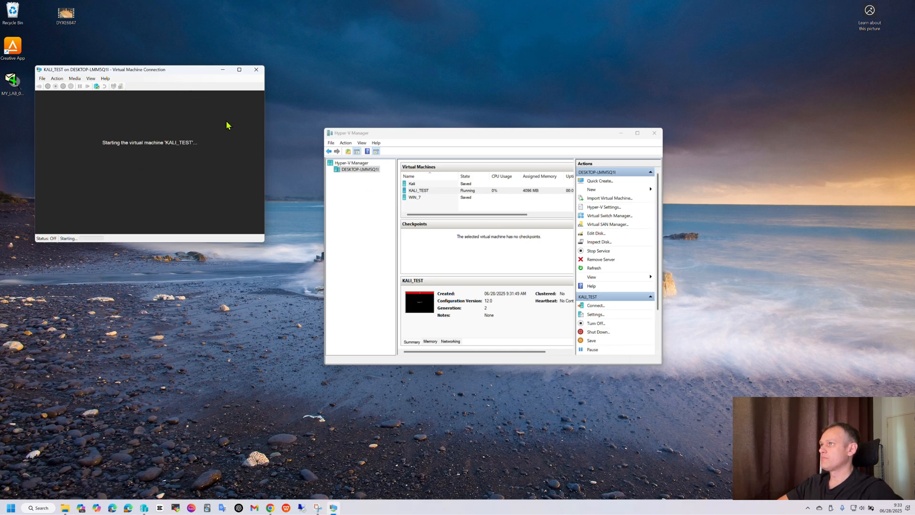
left_click_drag(185, 76, 283, 157)
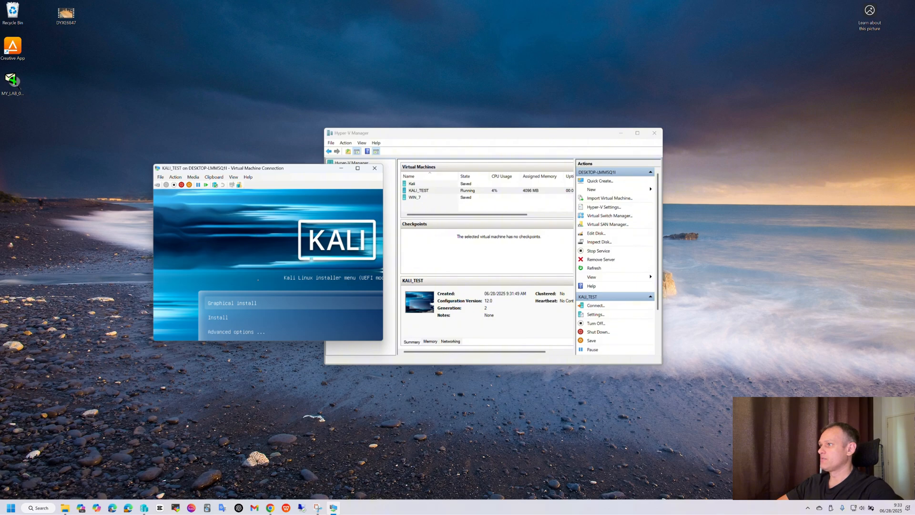
key("Return")
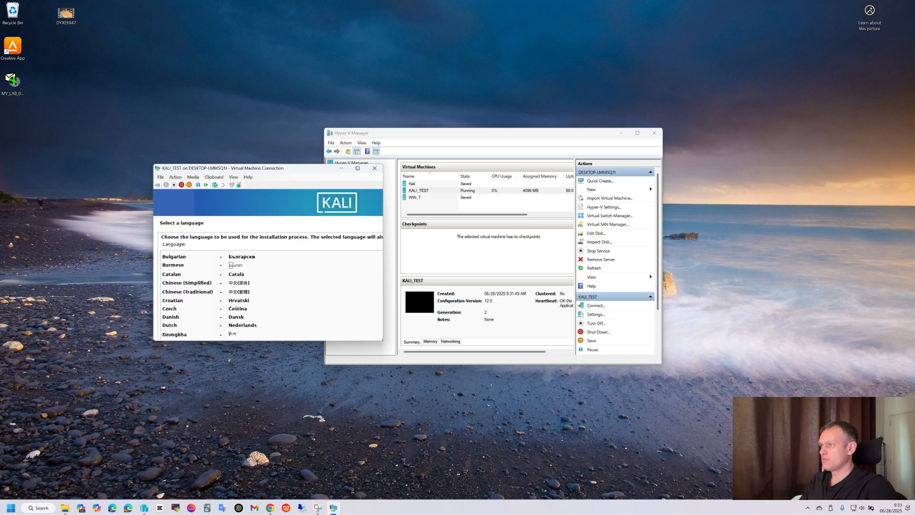
Step: Reopen the KALI_TEST connection window at a larger size so the whole installer is visible
left_click_drag(315, 171, 539, 176)
scroll(482, 283, "up", 3)
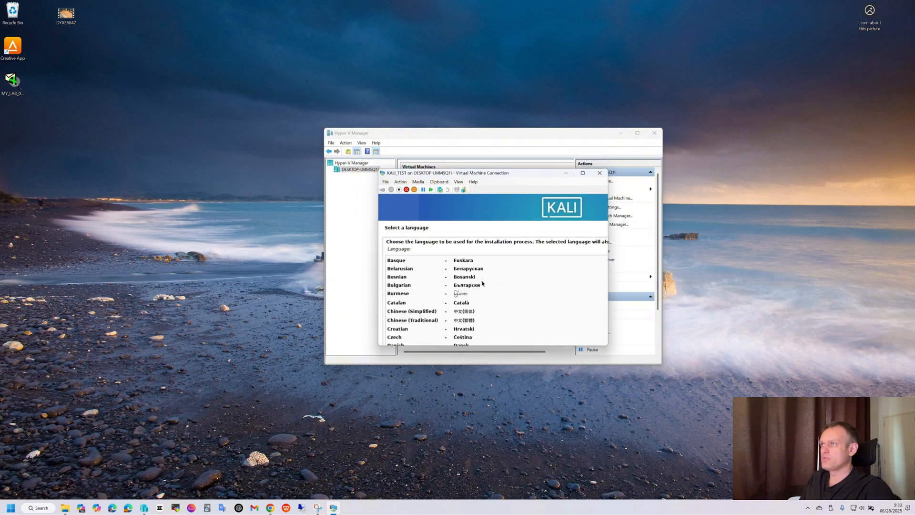
left_click(458, 182)
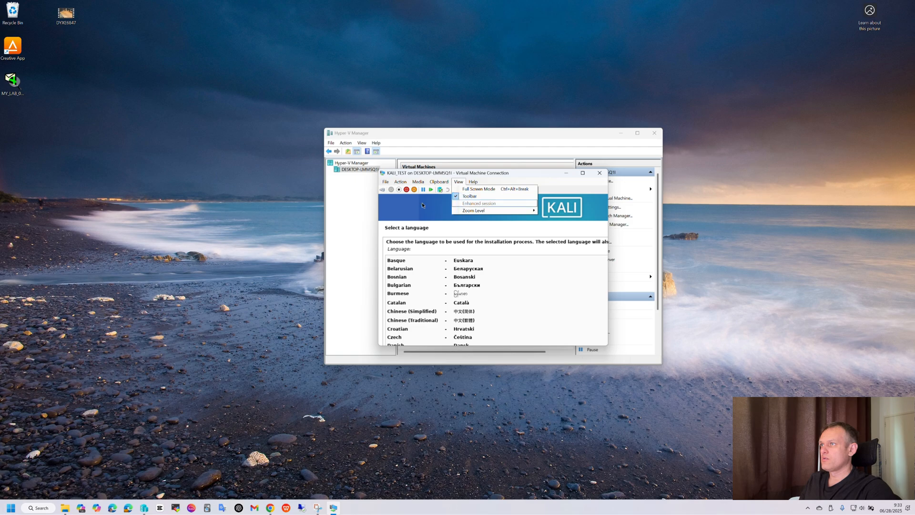
left_click(599, 172)
left_click(599, 172)
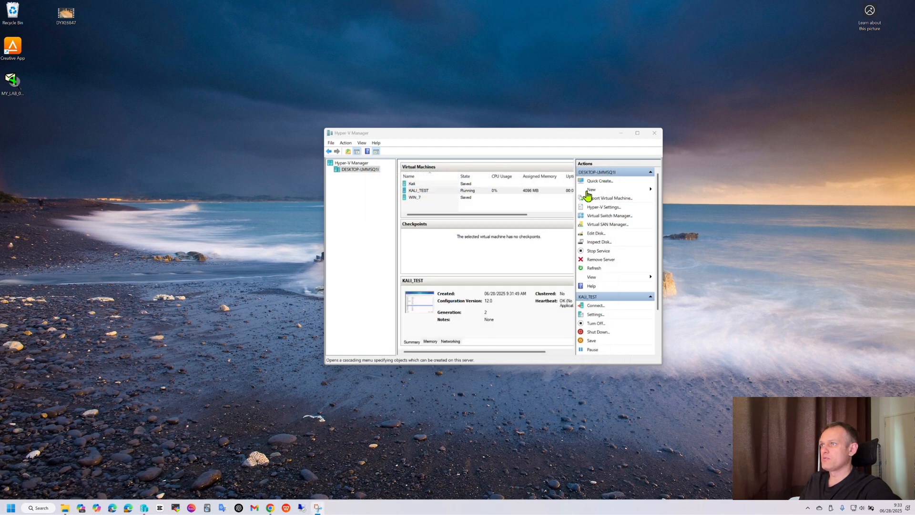
double_click(418, 309)
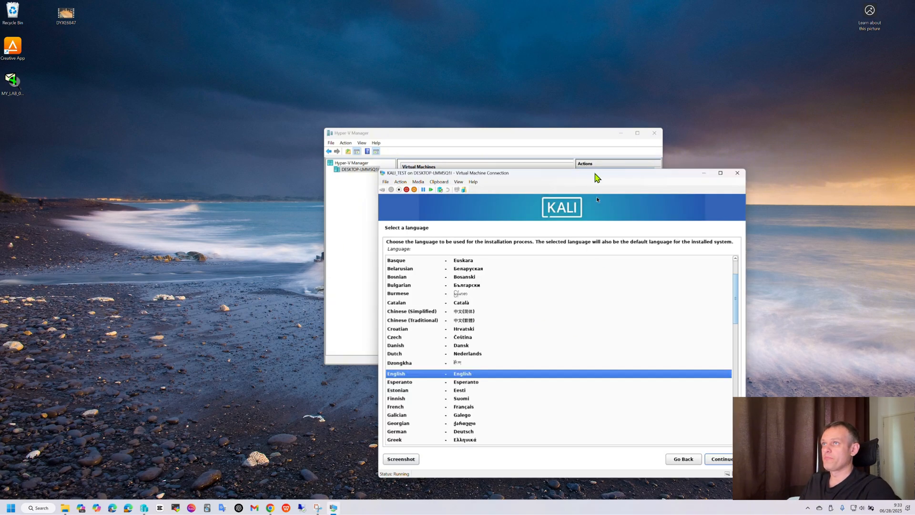
left_click_drag(597, 178, 526, 104)
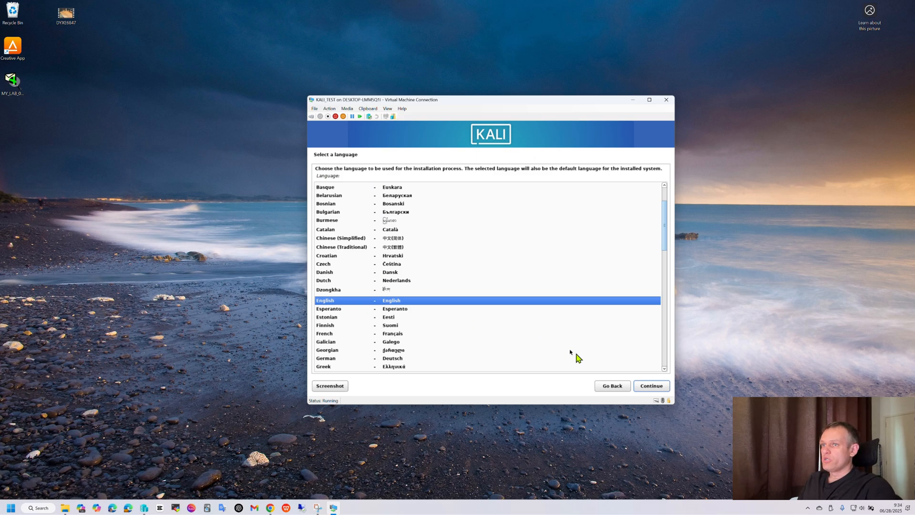
Step: Keep English as the installer language and set the location to other, Europe, Belgium
left_click(641, 387)
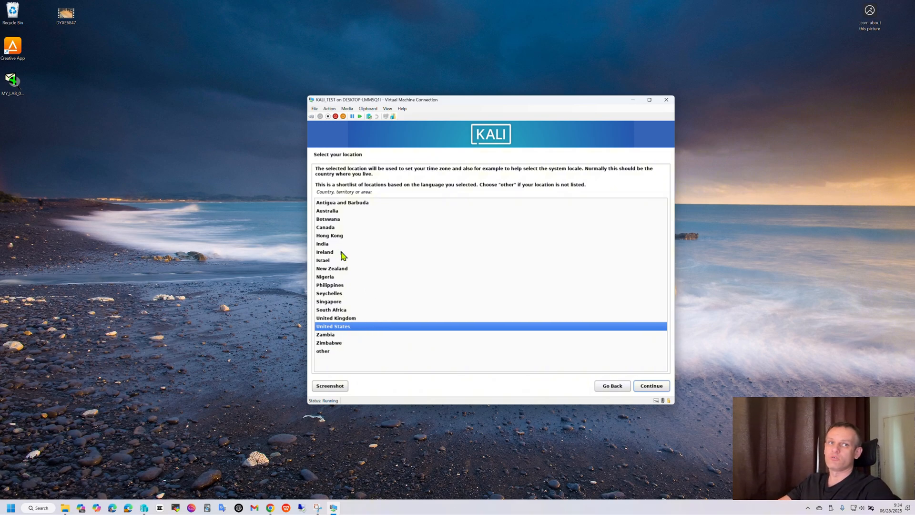
left_click(327, 352)
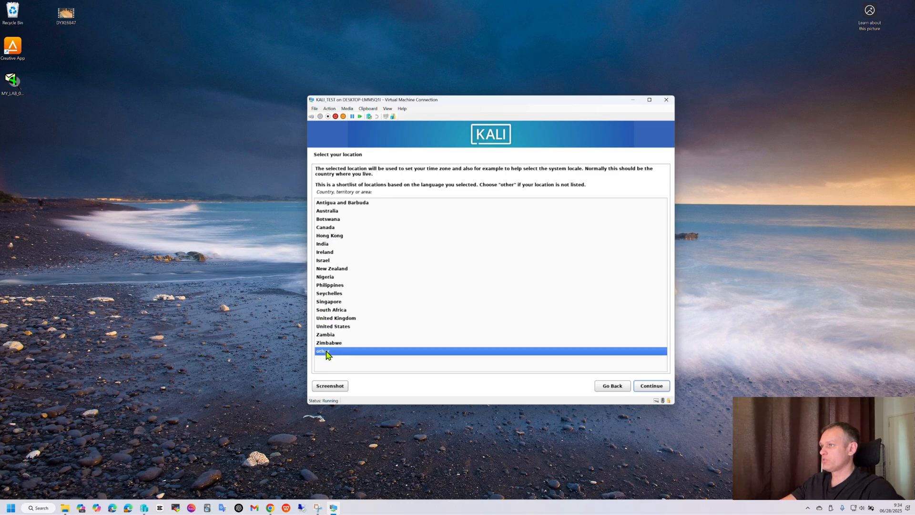
left_click(648, 387)
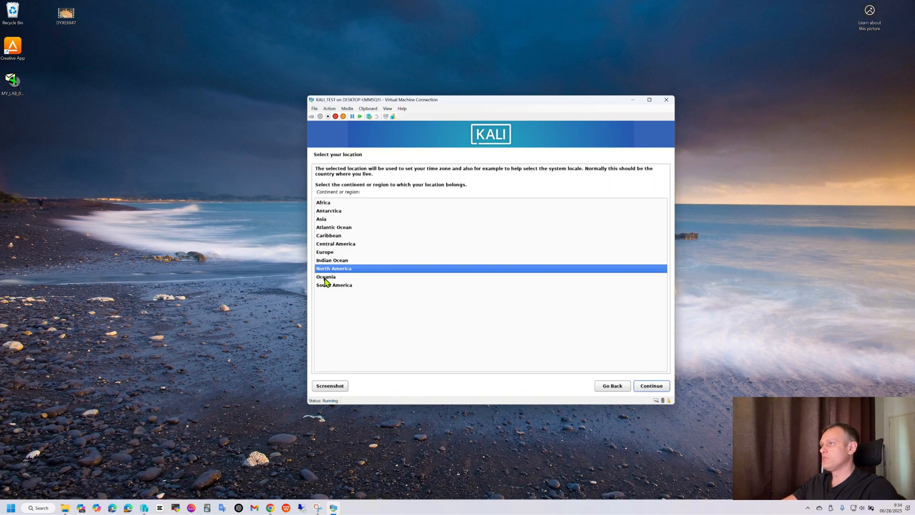
left_click(326, 252)
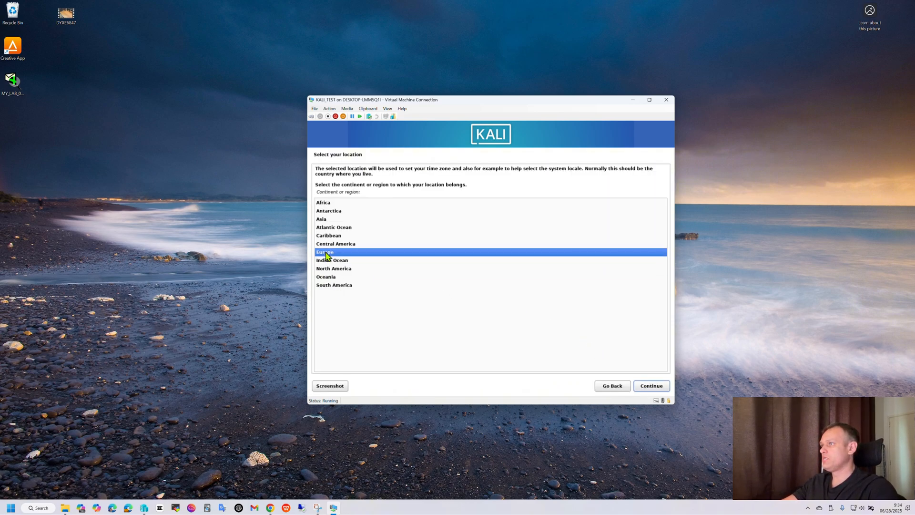
left_click(638, 385)
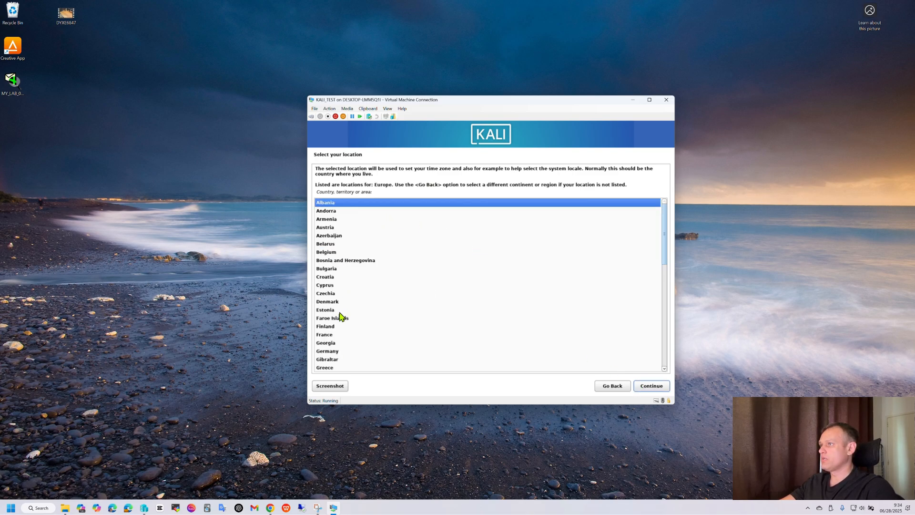
left_click(335, 252)
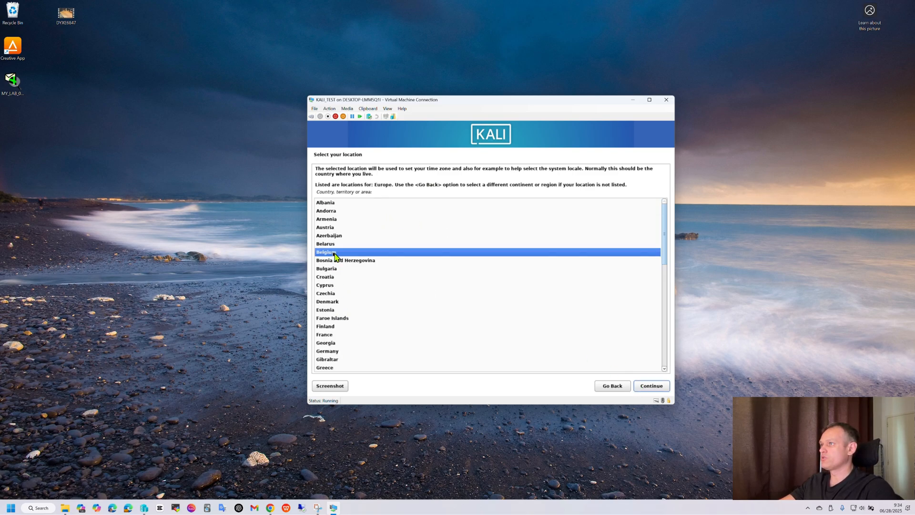
left_click(649, 388)
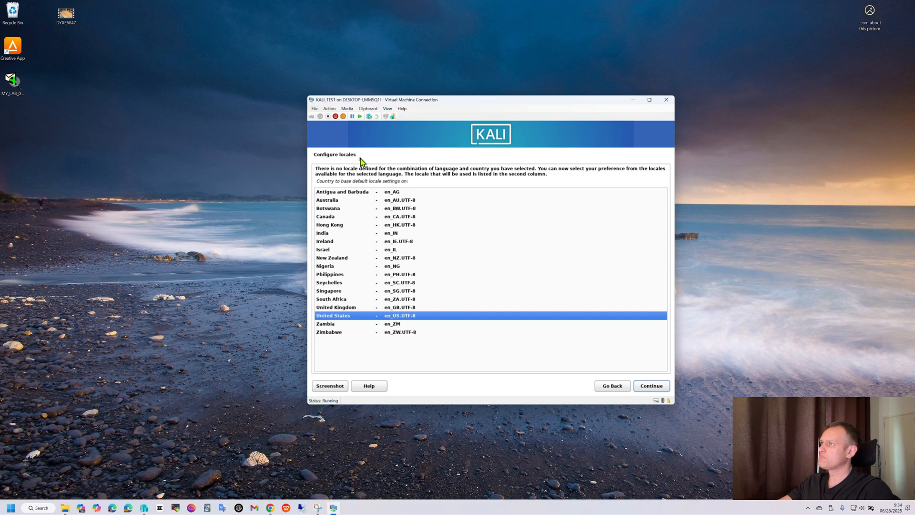
Step: Accept the United States en_US.UTF-8 locale and the American English keyboard layout
left_click(648, 387)
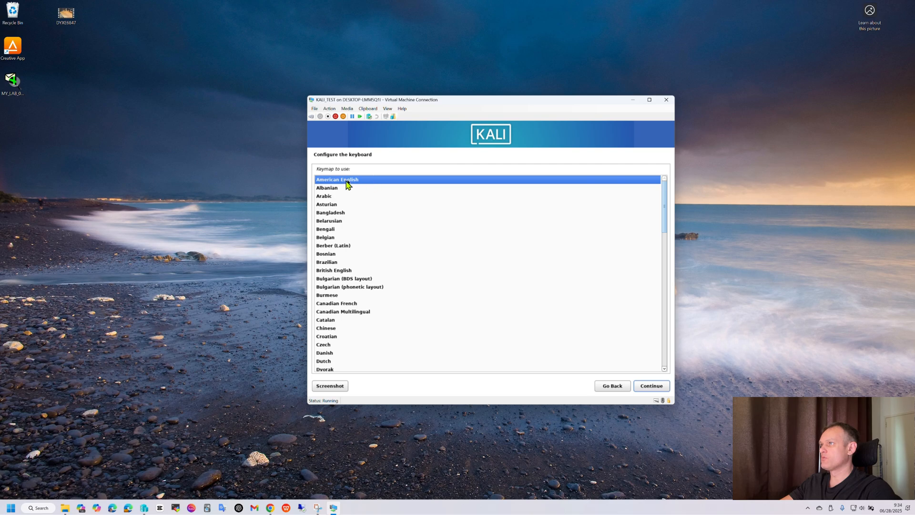
left_click(651, 386)
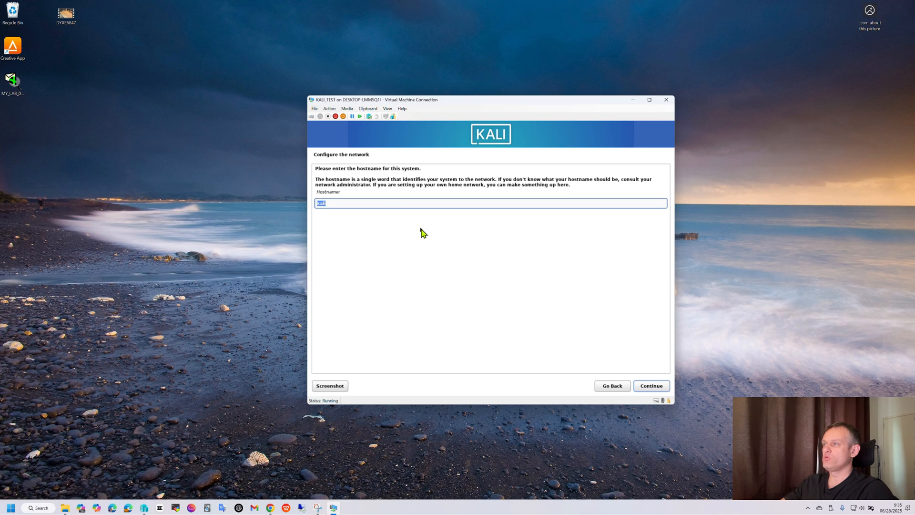
Step: Keep the default hostname kali and leave the domain name empty
left_click(647, 390)
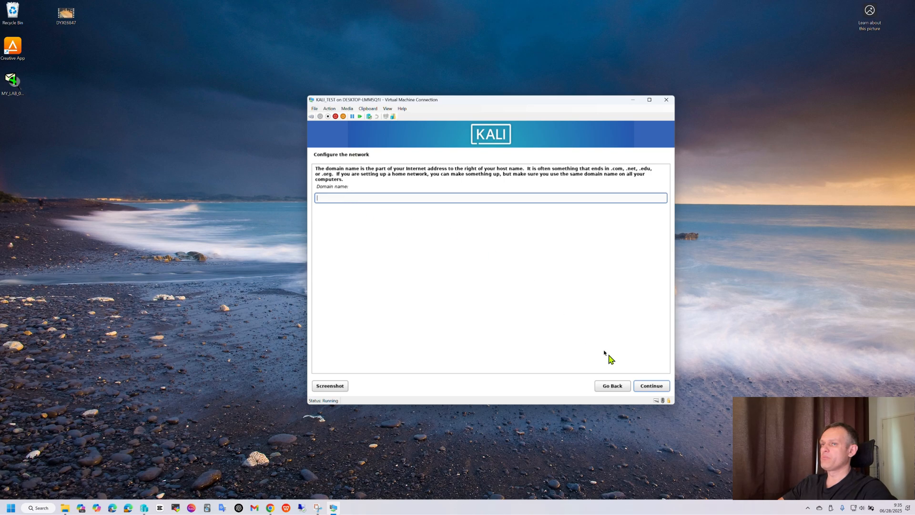
left_click(648, 385)
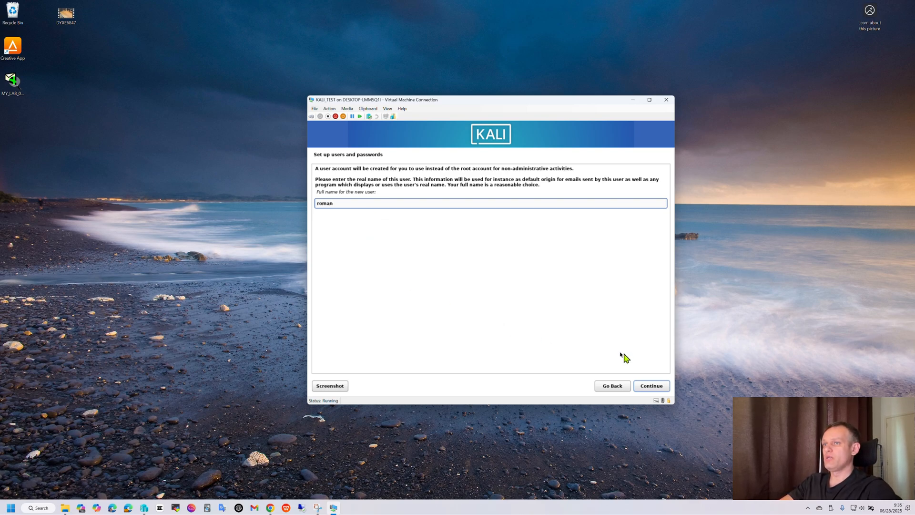
Step: Confirm the new user's full name and account username
left_click(650, 386)
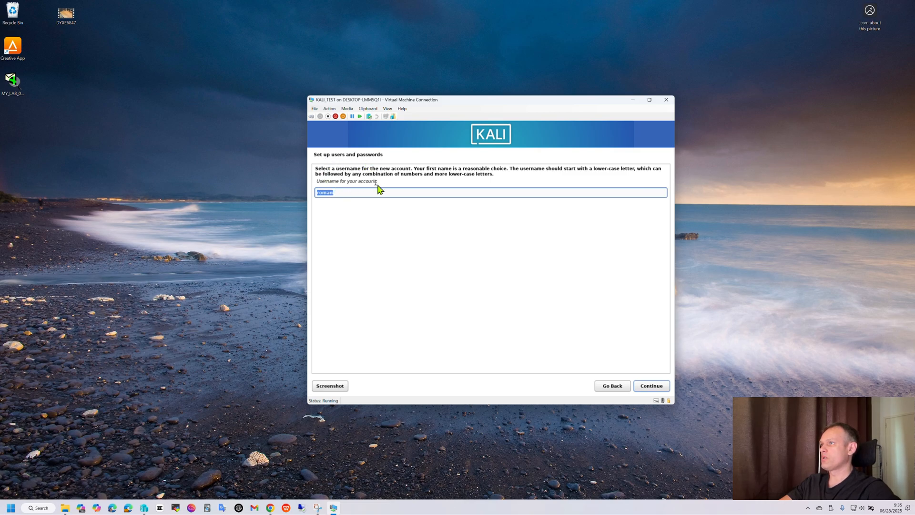
left_click(648, 387)
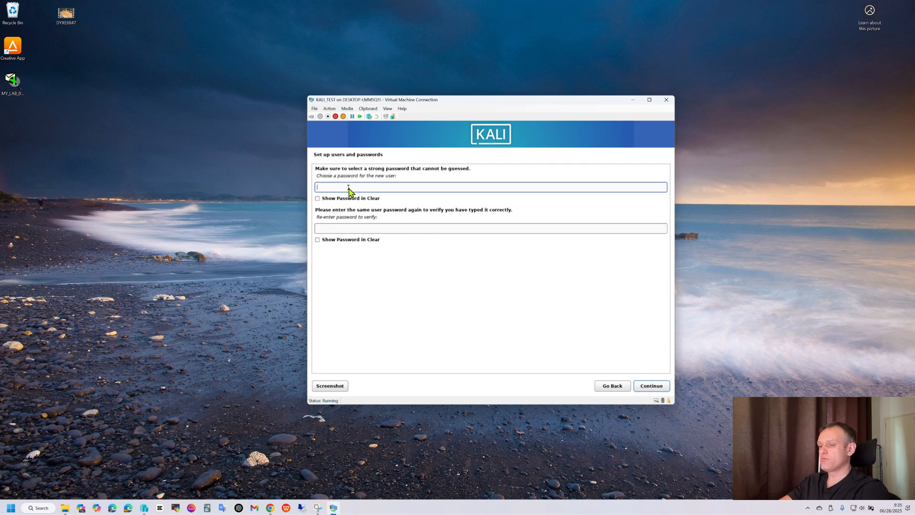
Step: Enter and re-enter the new user's password, show both in clear, and continue
type("k")
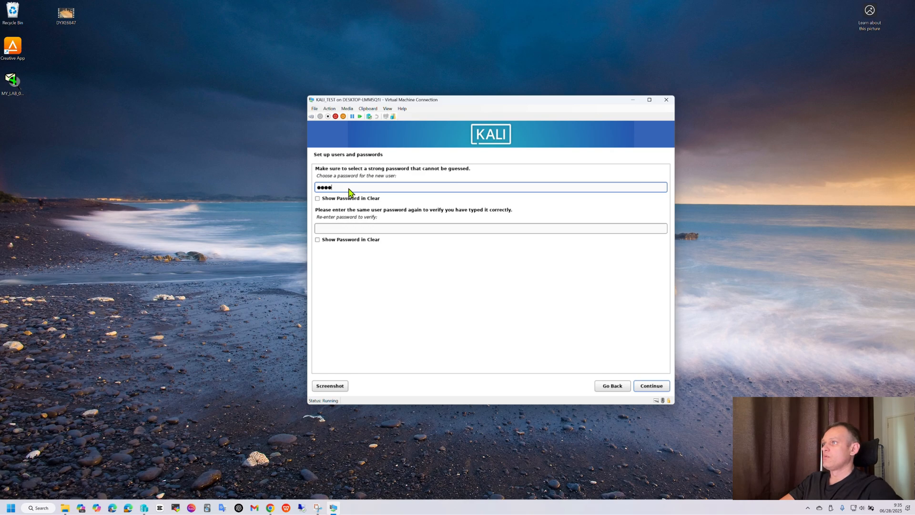
left_click(346, 228)
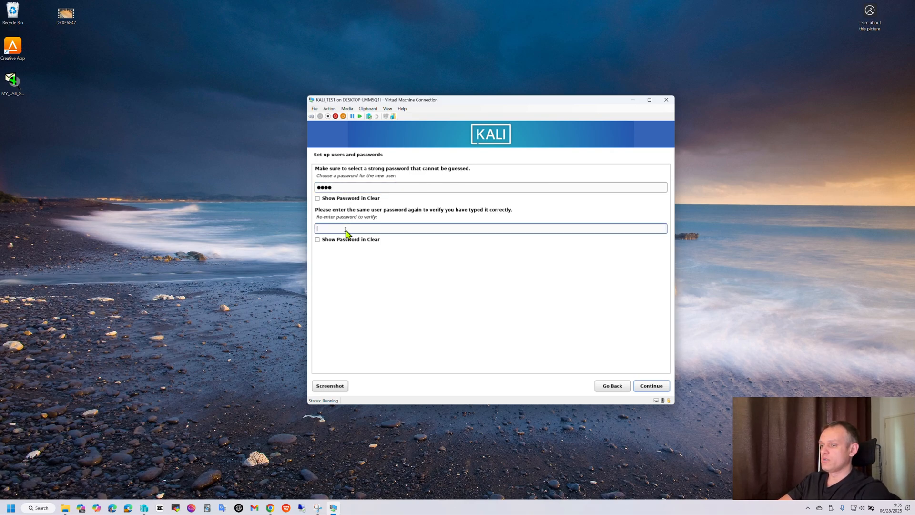
type("kali")
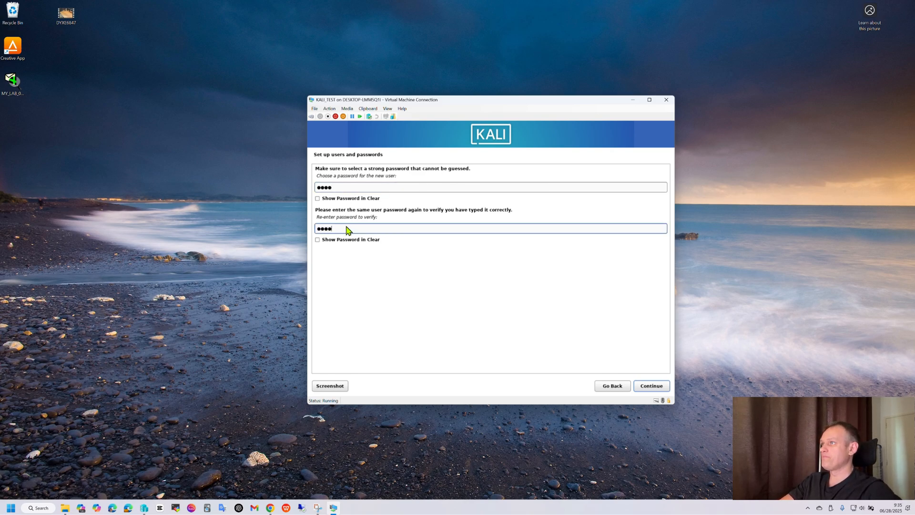
left_click(317, 198)
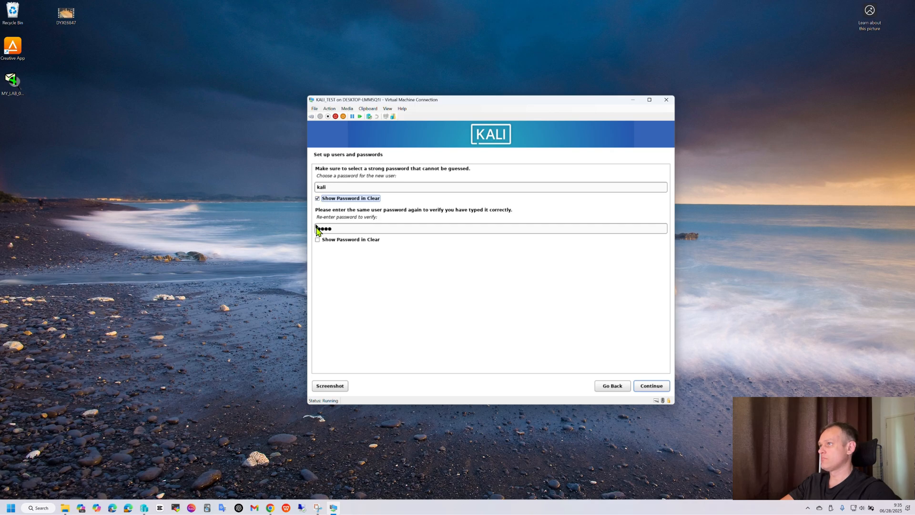
left_click(318, 240)
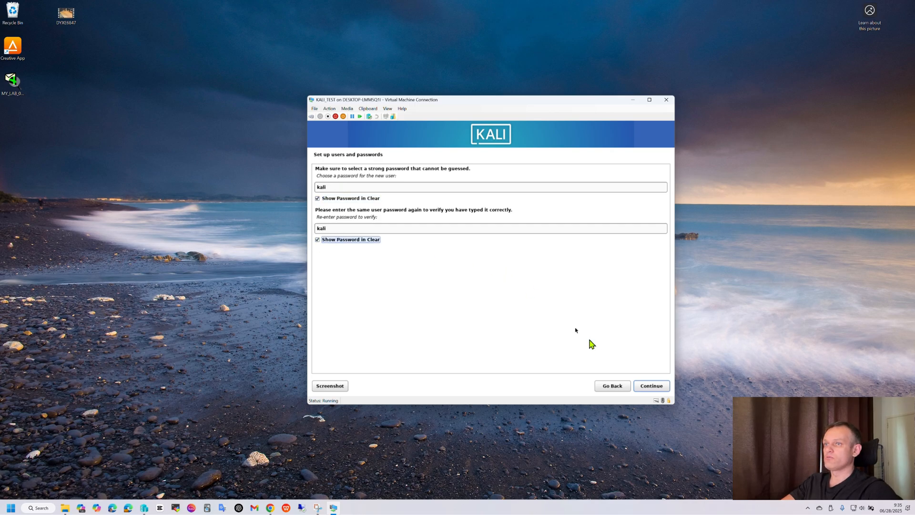
left_click(651, 387)
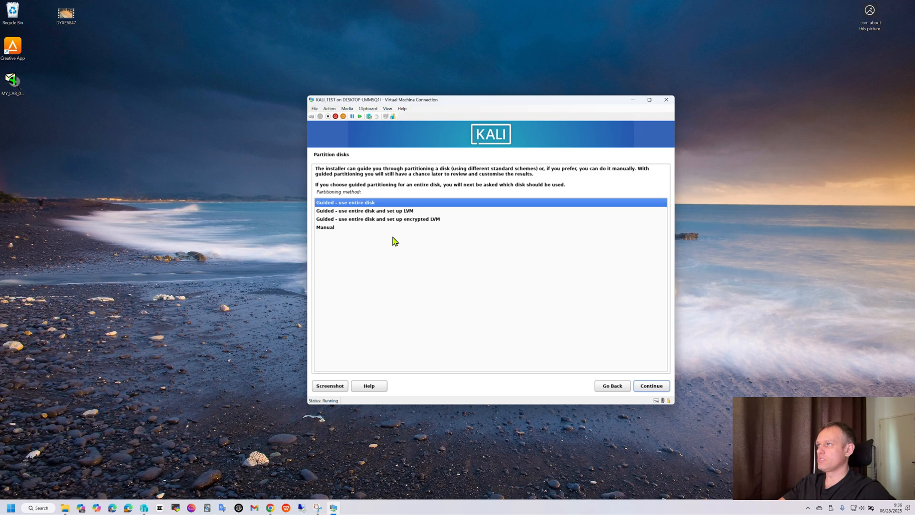
Step: Choose guided partitioning using the entire disk and select the 32.2 GB virtual disk
left_click(652, 387)
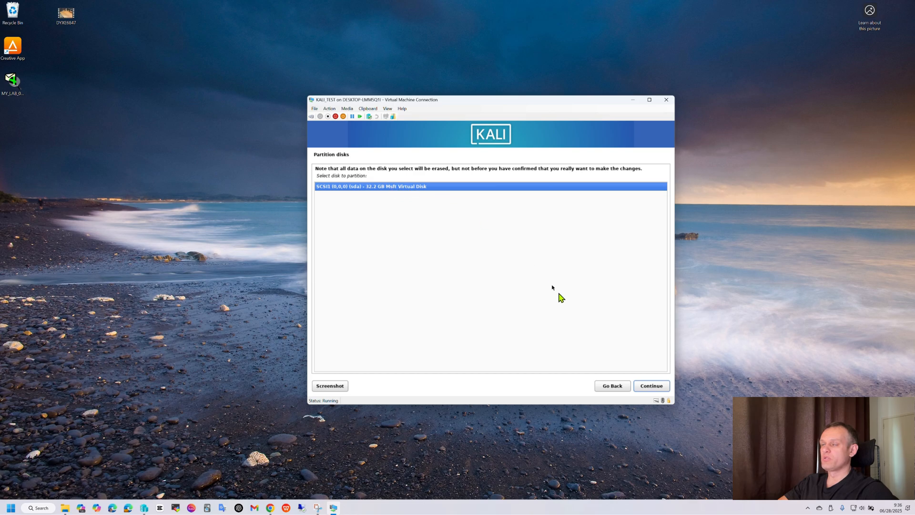
left_click(653, 387)
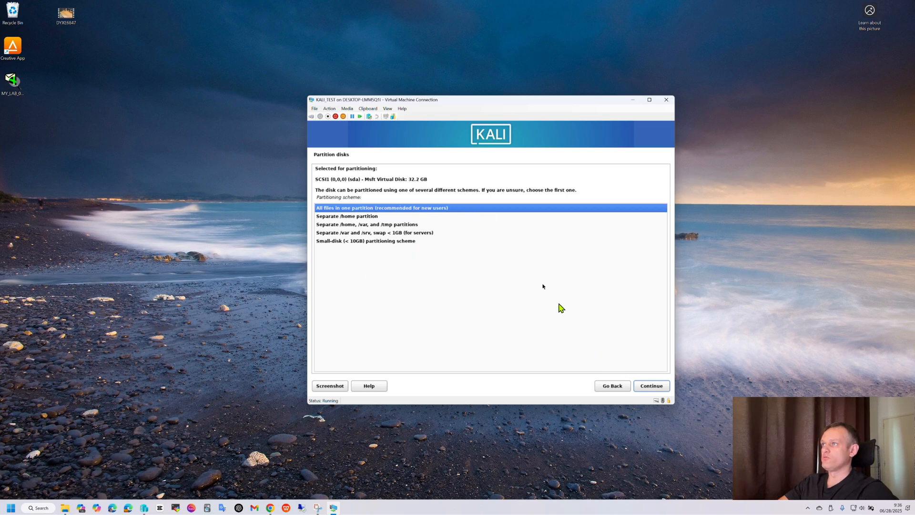
Step: Use the all-files-in-one-partition scheme, finish partitioning and confirm writing the changes to disk
left_click(651, 385)
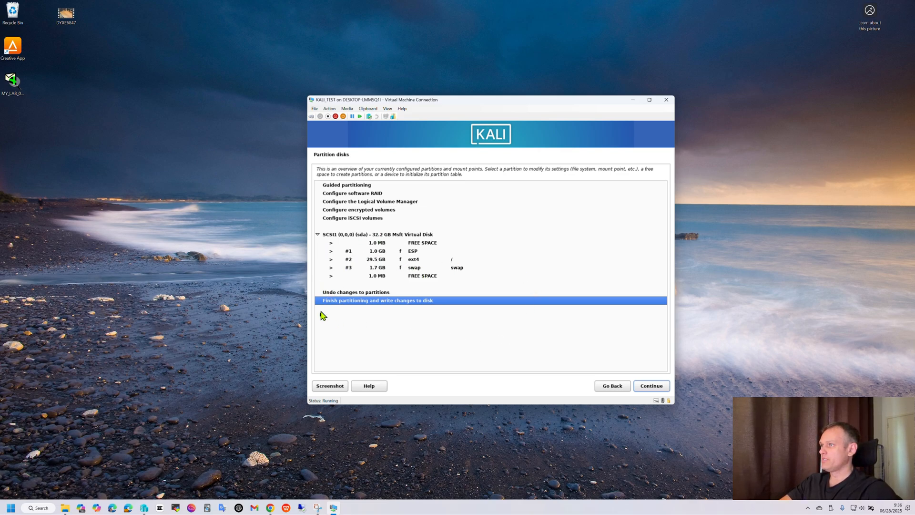
left_click(647, 388)
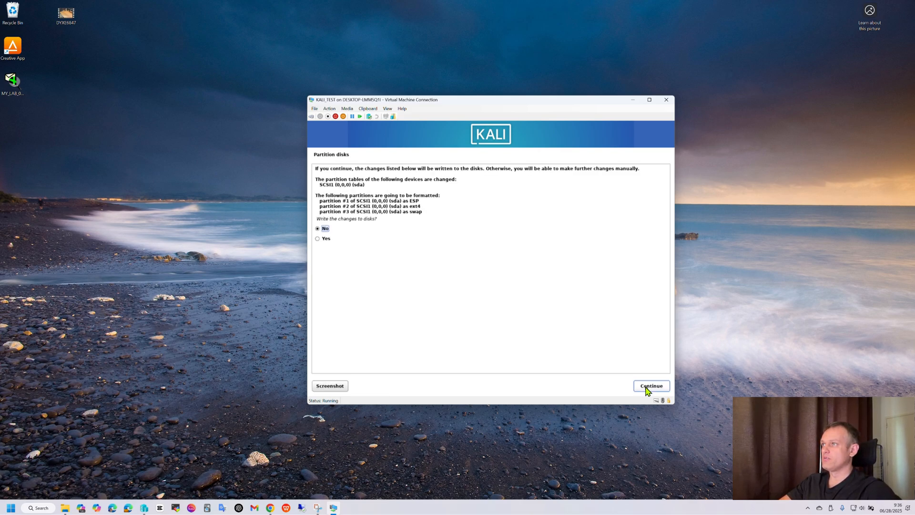
left_click(319, 239)
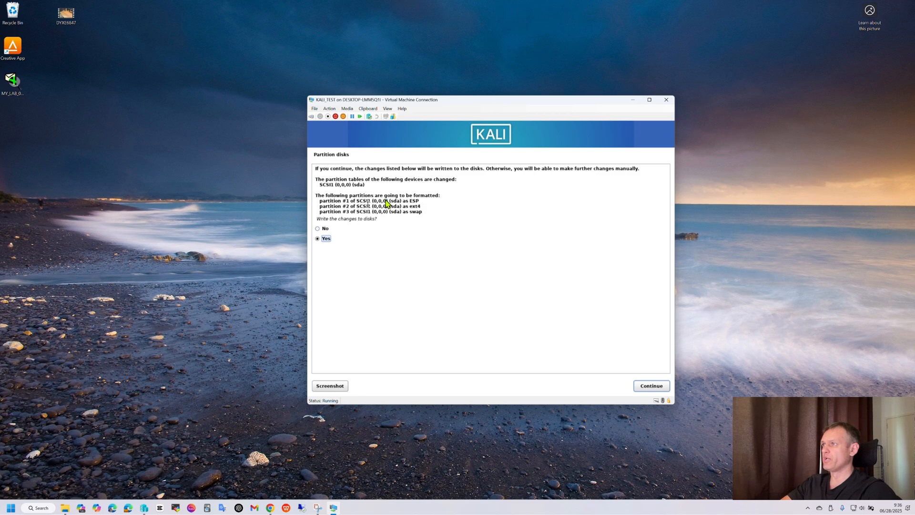
left_click(651, 387)
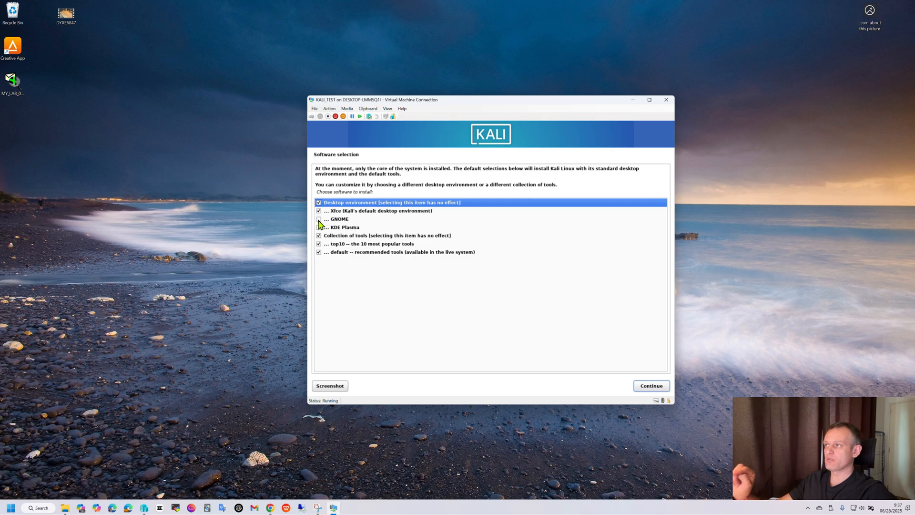
Step: Keep the default software selection with Xfce and default tools, and finish the installation to reboot
left_click(652, 387)
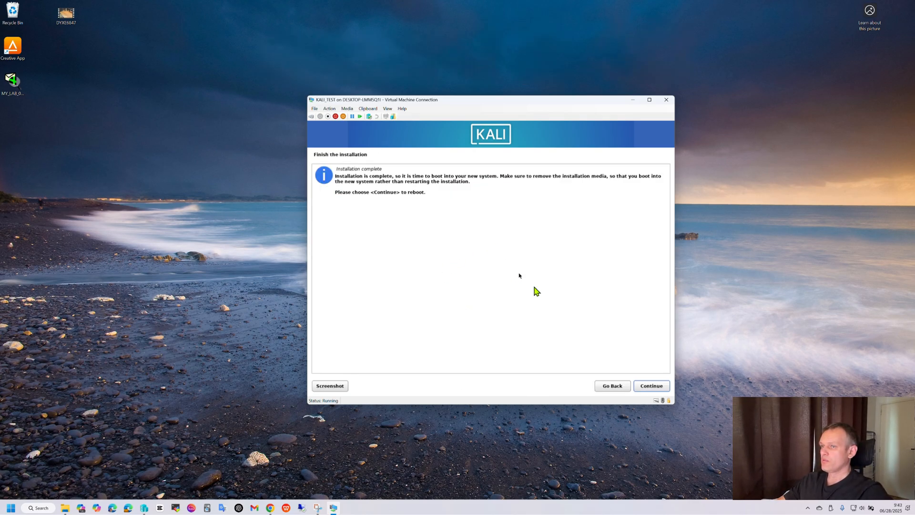
left_click(648, 384)
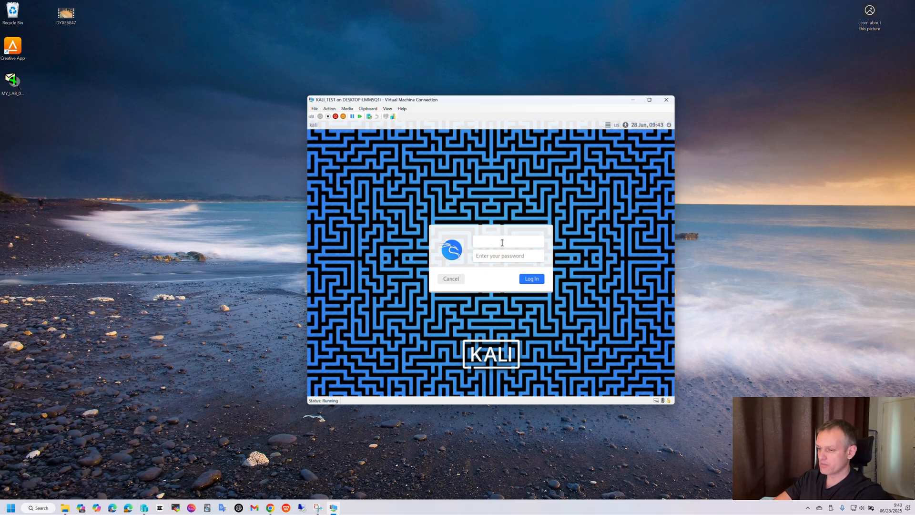
Step: Log in to the installed Kali system with the new user's account name and password
type("roman")
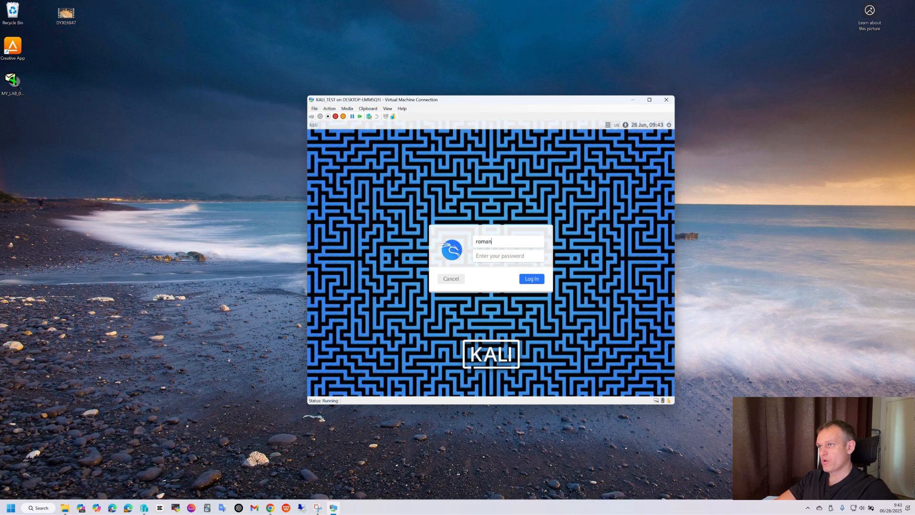
left_click(509, 257)
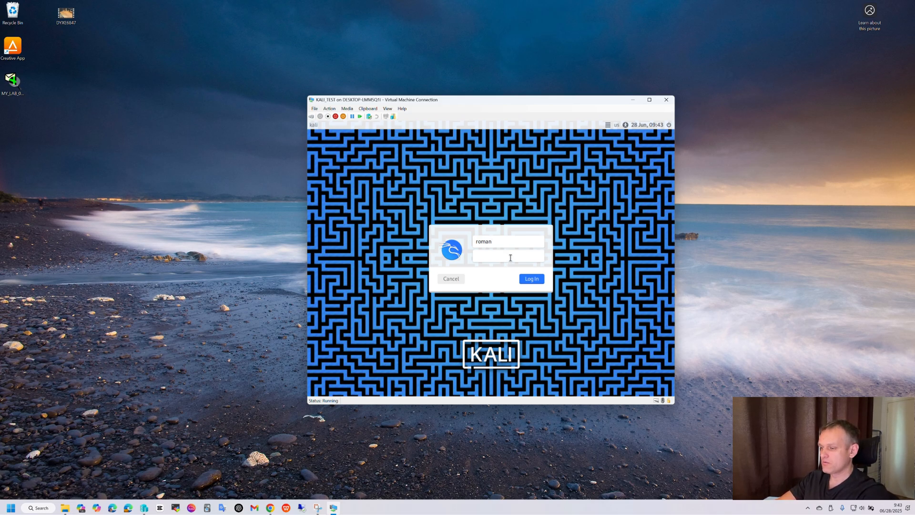
type("•••")
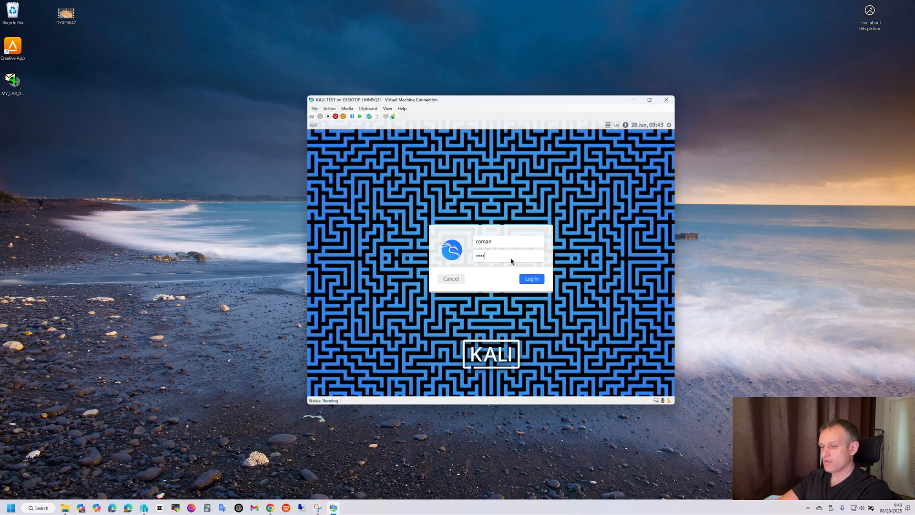
key("Return")
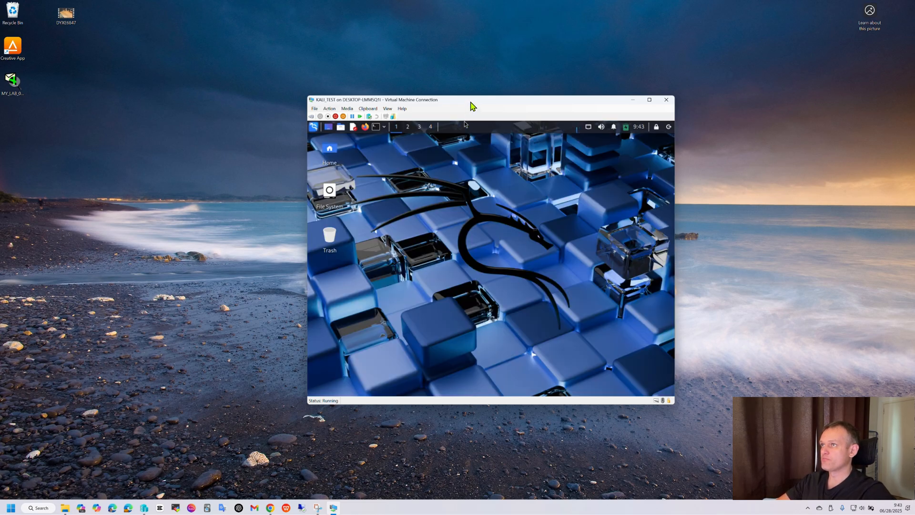
Step: Open a connection to the existing Kali virtual machine from Hyper-V Manager and start it
left_click_drag(476, 102, 596, 96)
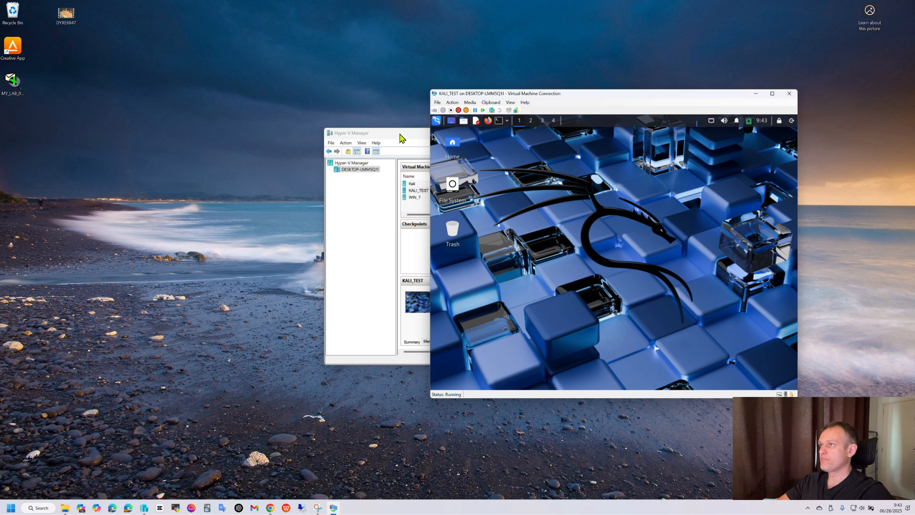
left_click_drag(400, 138, 156, 138)
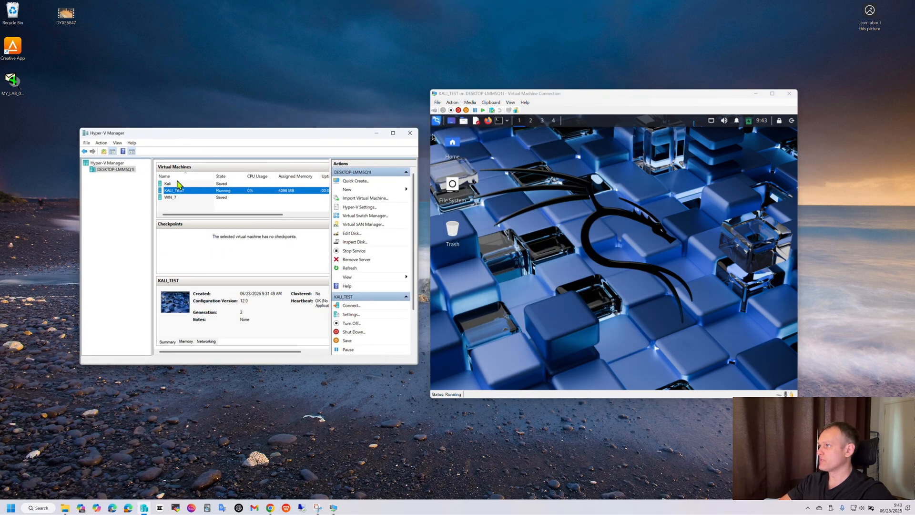
left_click(177, 183)
right_click(178, 184)
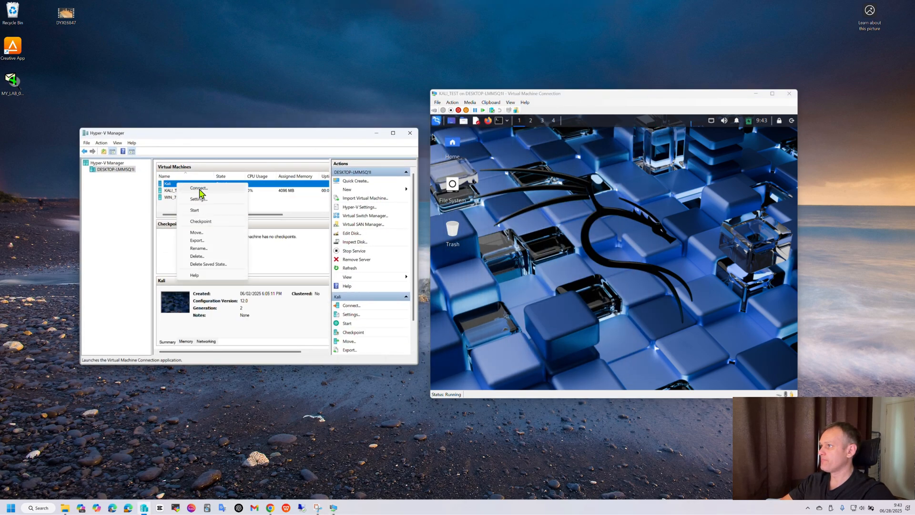
left_click(199, 189)
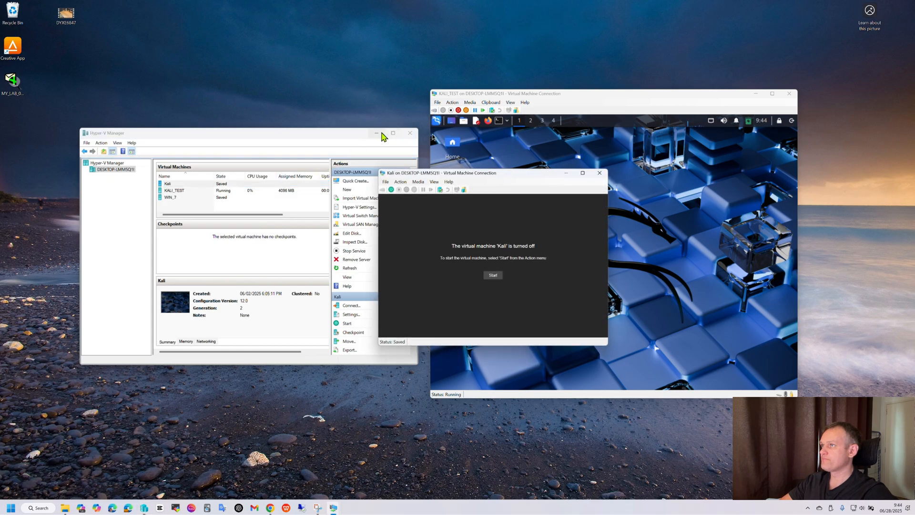
left_click(384, 136)
left_click(377, 132)
left_click(493, 276)
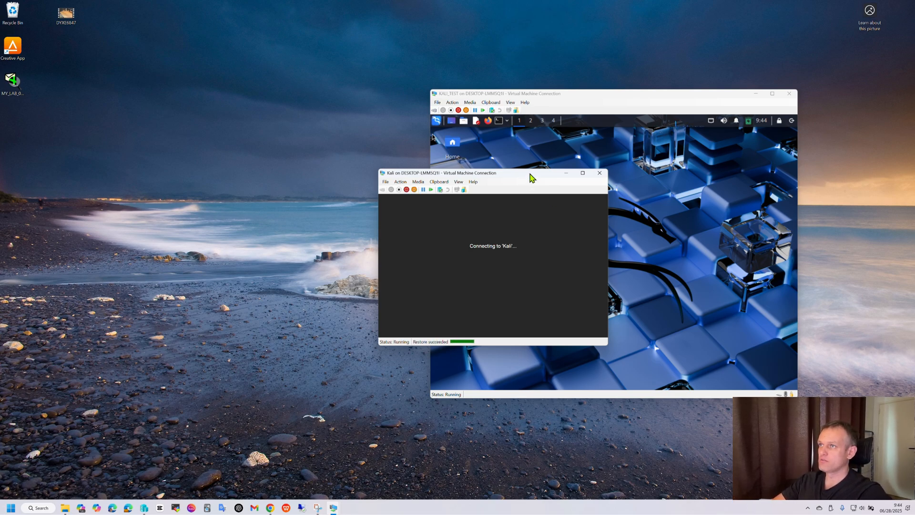
left_click_drag(532, 177, 215, 99)
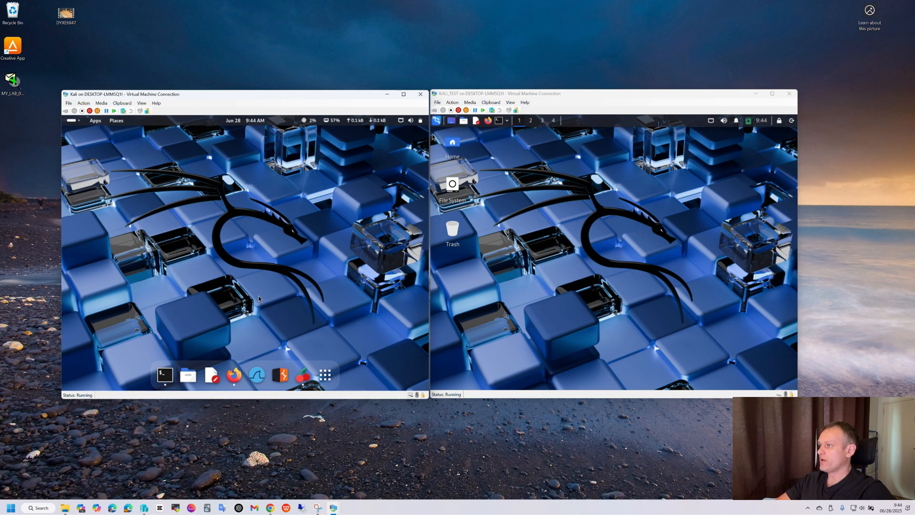
left_click(233, 379)
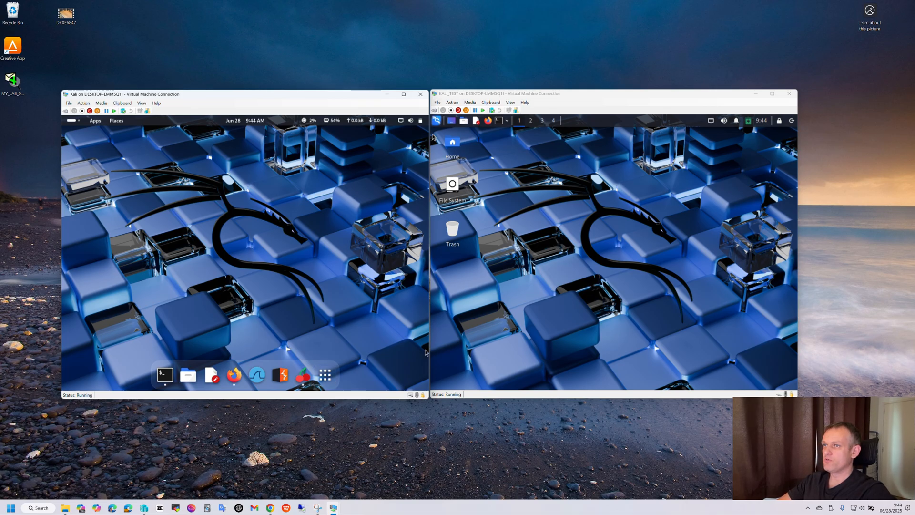
left_click(593, 257)
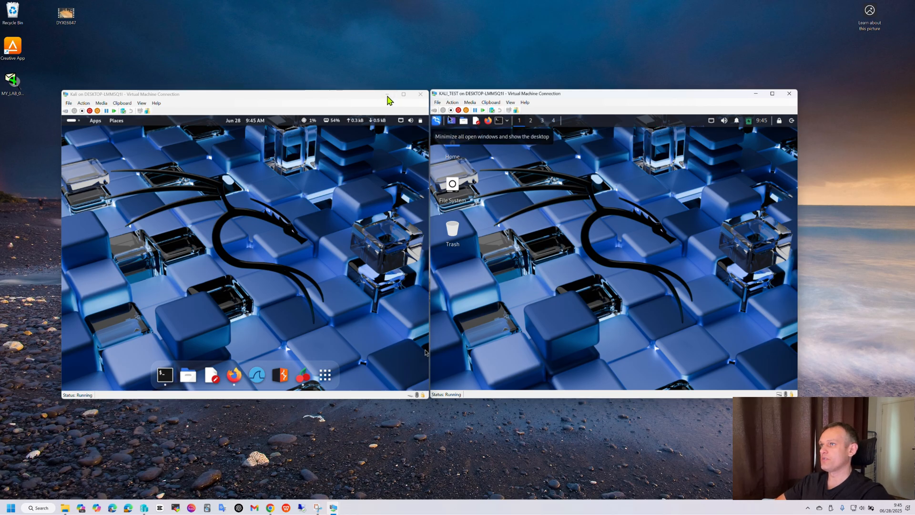
left_click(420, 94)
Step: Open a terminal in KALI_TEST, enlarge its font three steps and maximize the terminal window
left_click(498, 122)
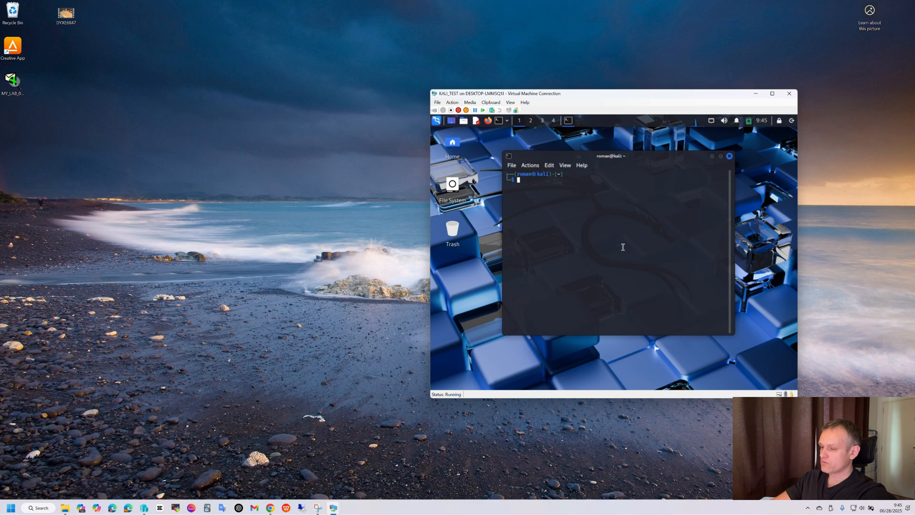
key("ctrl+plus")
key("ctrl+plus")
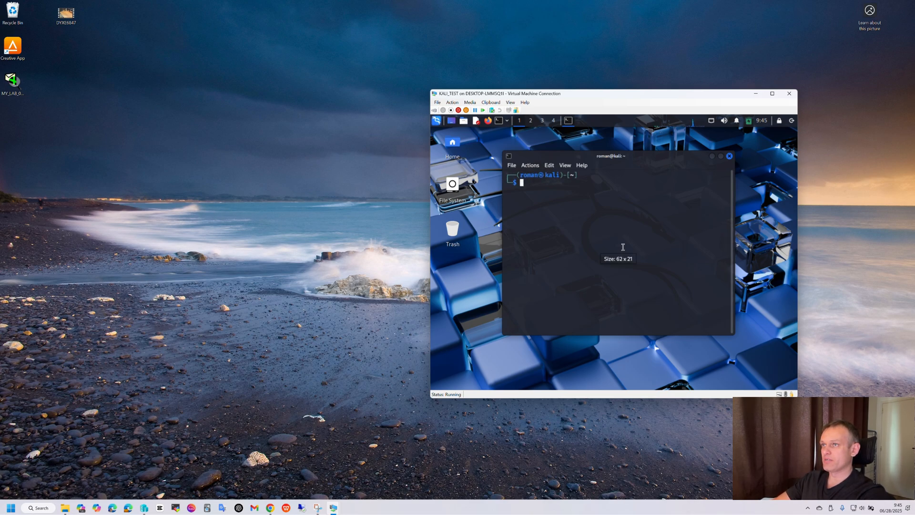
key("ctrl+plus")
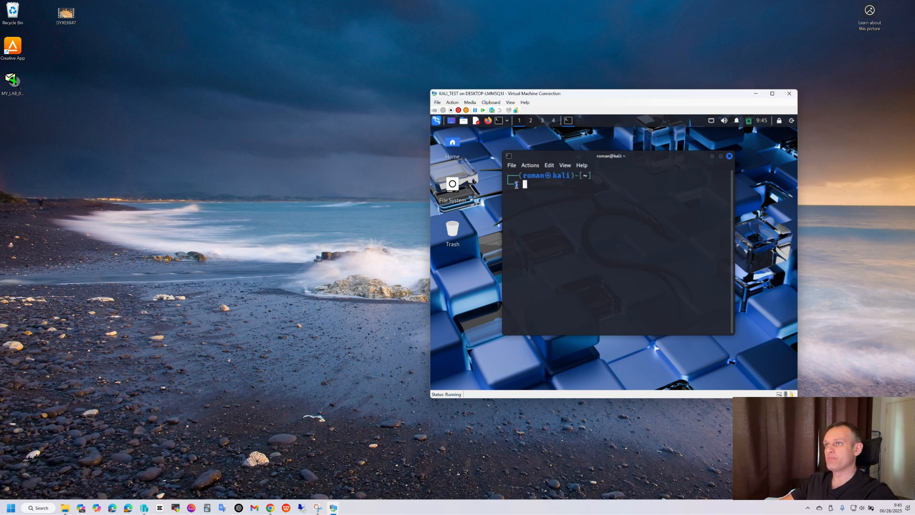
left_click(720, 157)
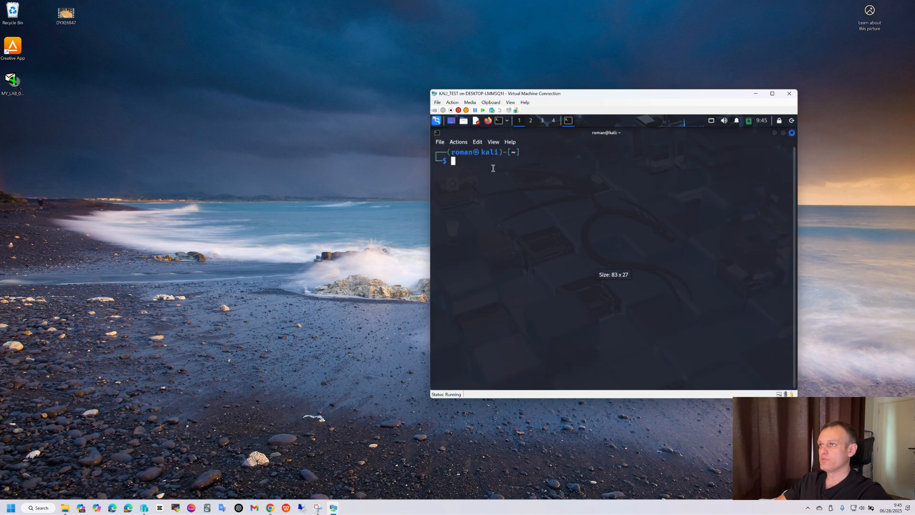
Step: Run ip a in the terminal to list the network interfaces and addresses
type("sudo")
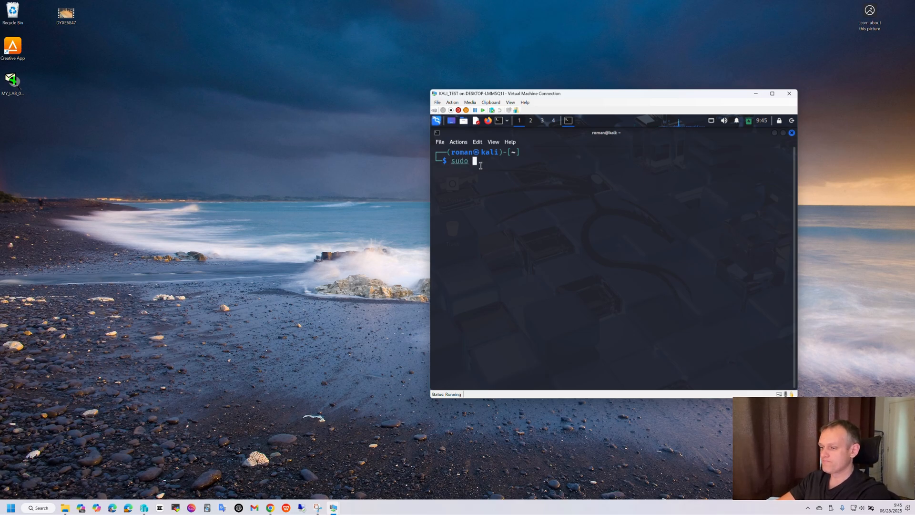
type(" apt")
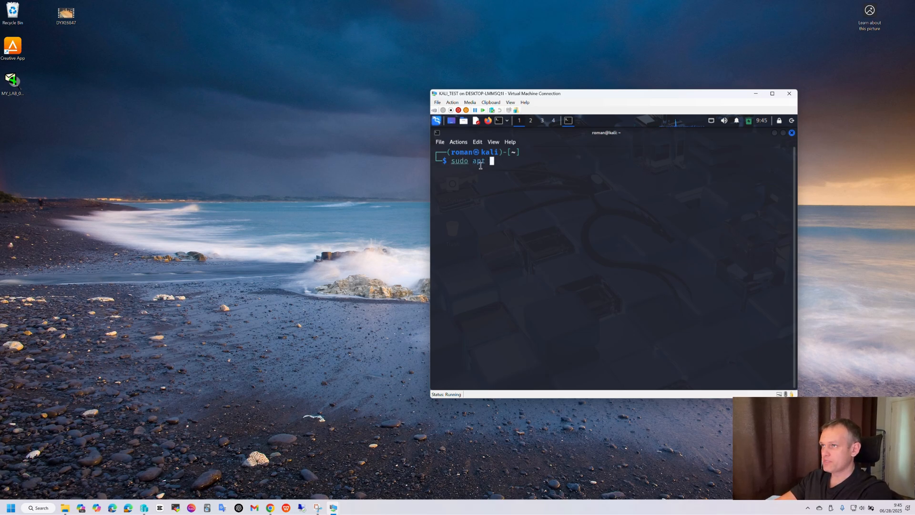
key("BackSpace")
key("BackSpace")
key("BackSpace")
key("BackSpace")
key("BackSpace")
key("BackSpace")
key("BackSpace")
key("BackSpace")
key("BackSpace")
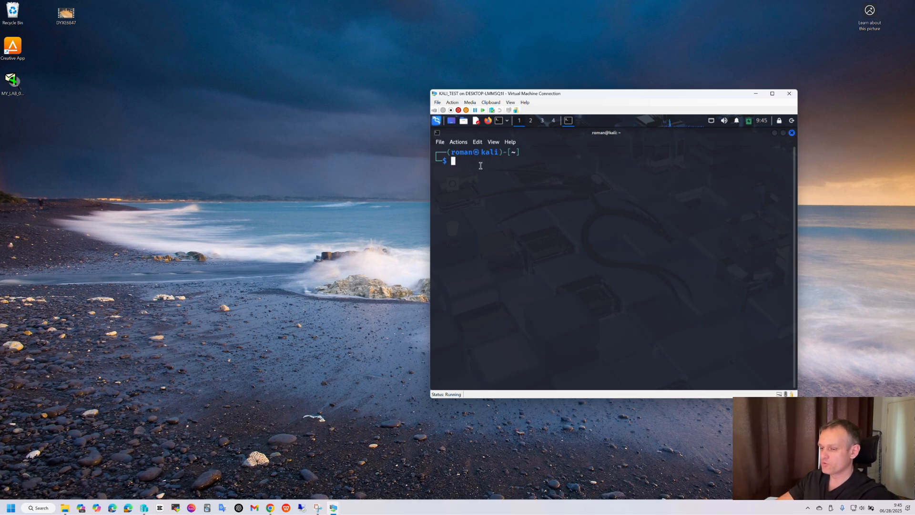
type("ip ")
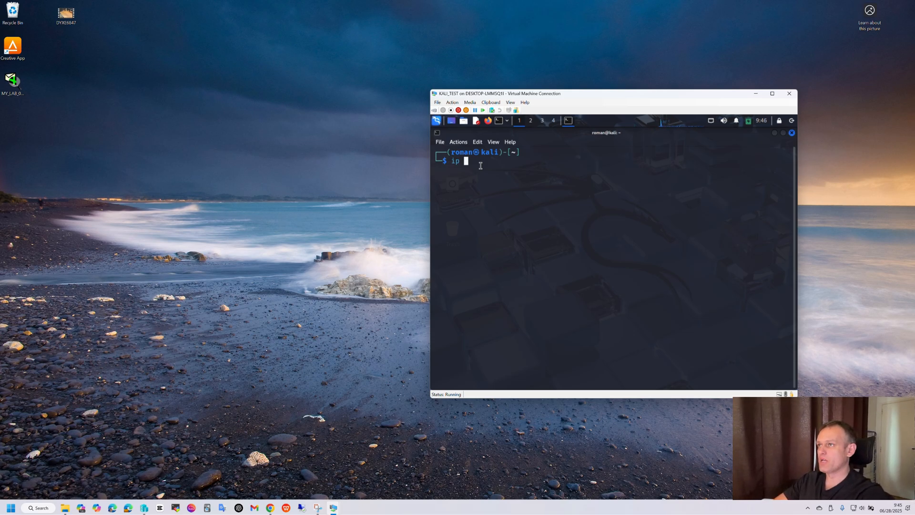
type("a")
key("Return")
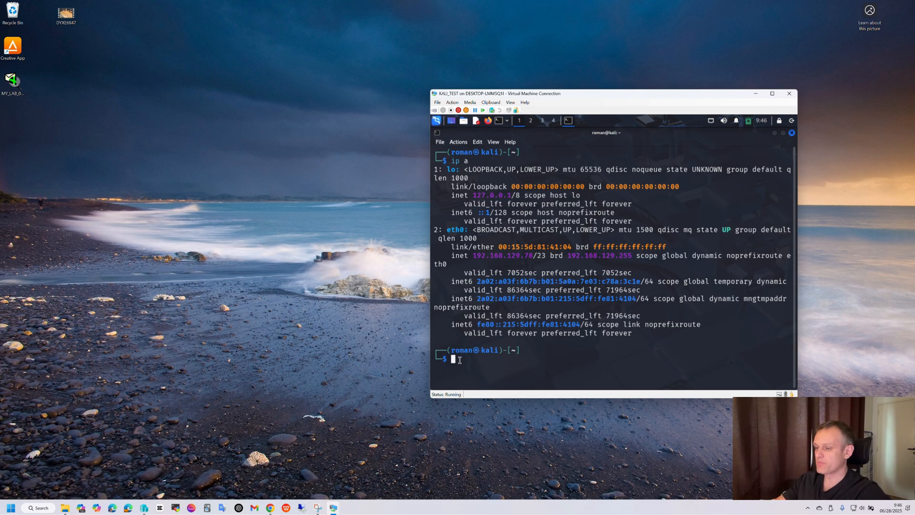
Step: Run sudo apt upgrade and review the list of packages to be upgraded
type("sudo ")
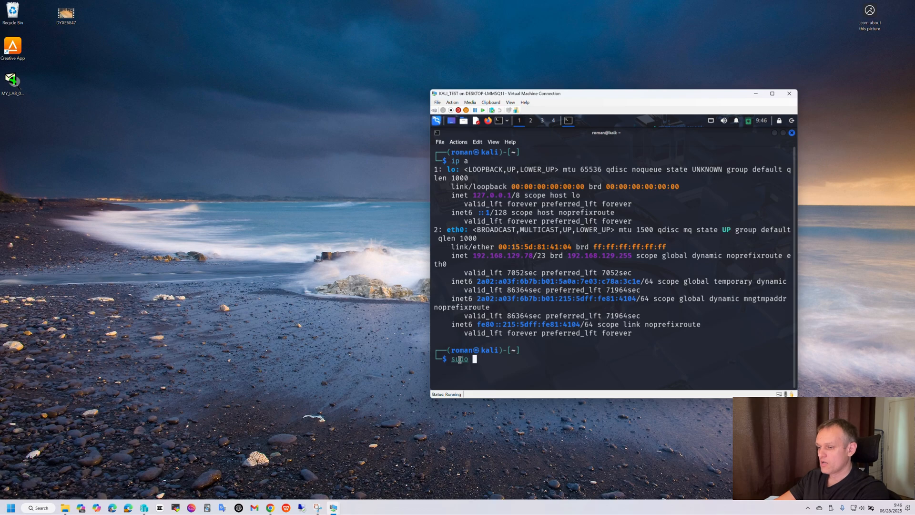
type("apt")
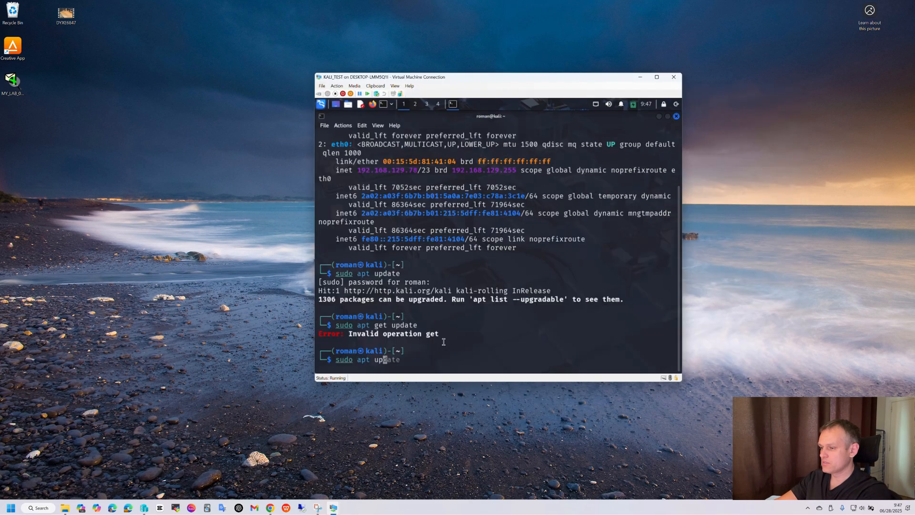
type("gra")
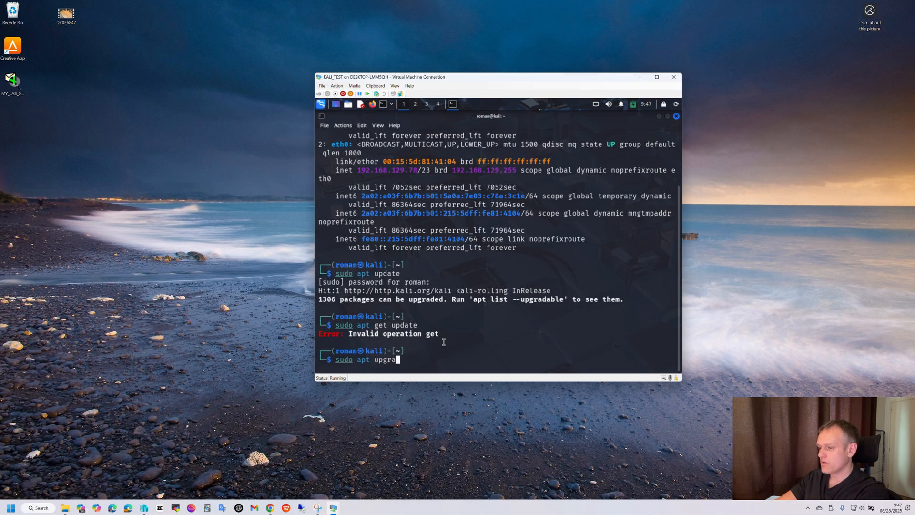
type("de")
key("Return")
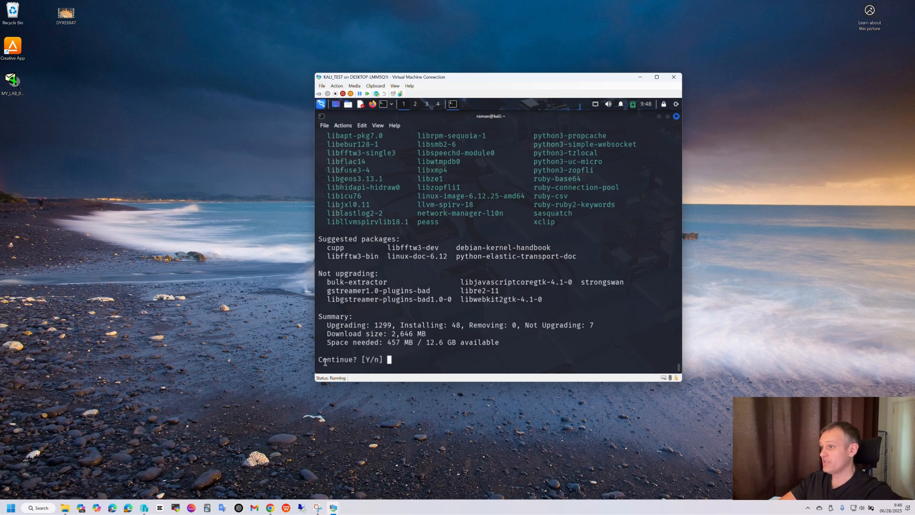
scroll(466, 266, "up", 12)
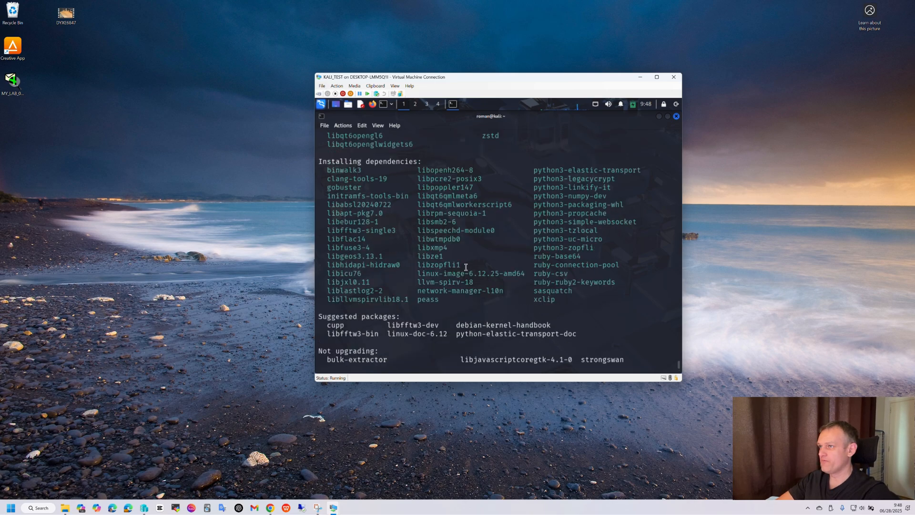
scroll(467, 265, "up", 15)
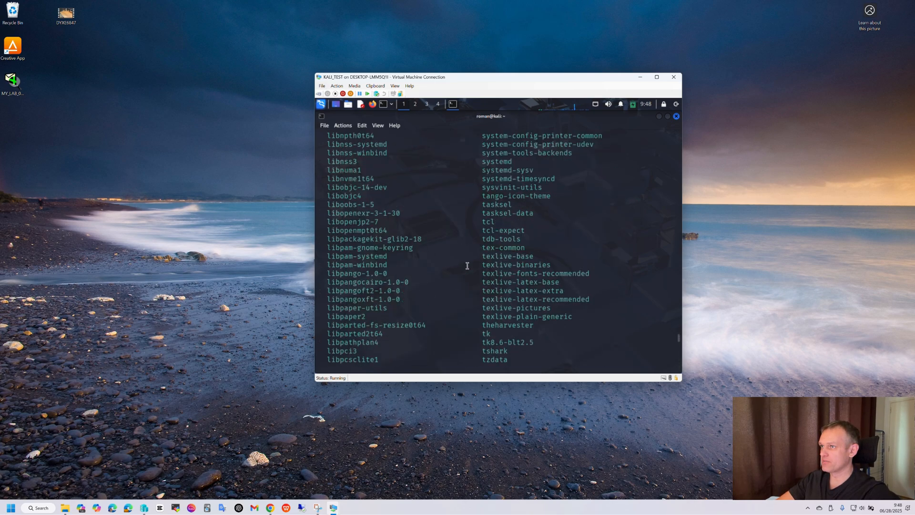
scroll(467, 265, "up", 15)
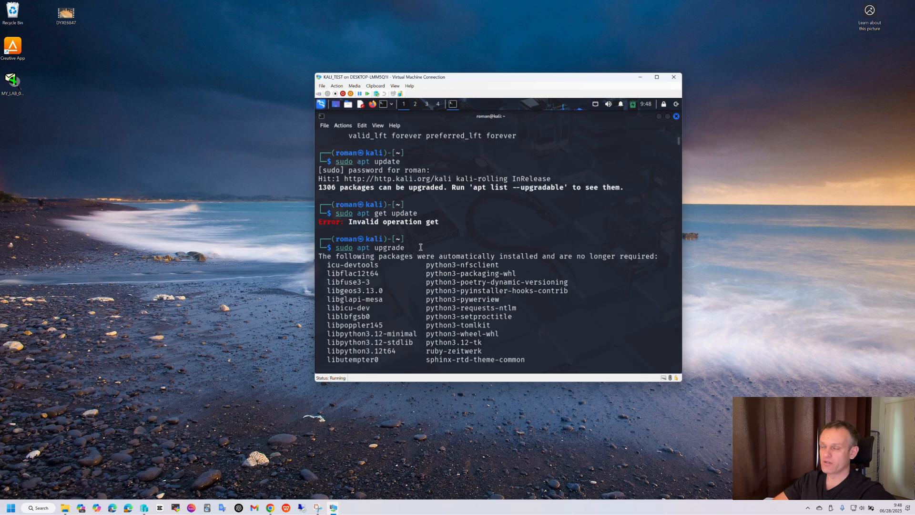
scroll(420, 247, "down", 20)
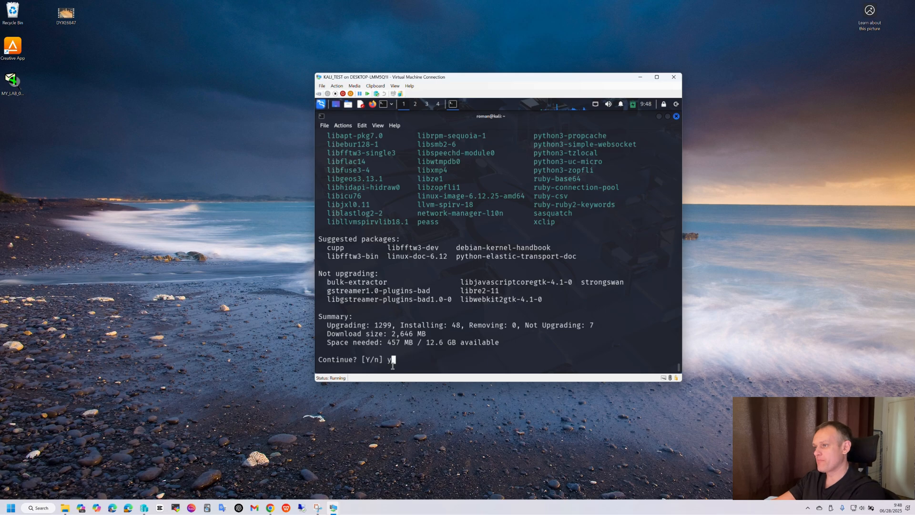
Step: Confirm the package upgrade and allow services to restart automatically during package upgrades
type("y")
key("Return")
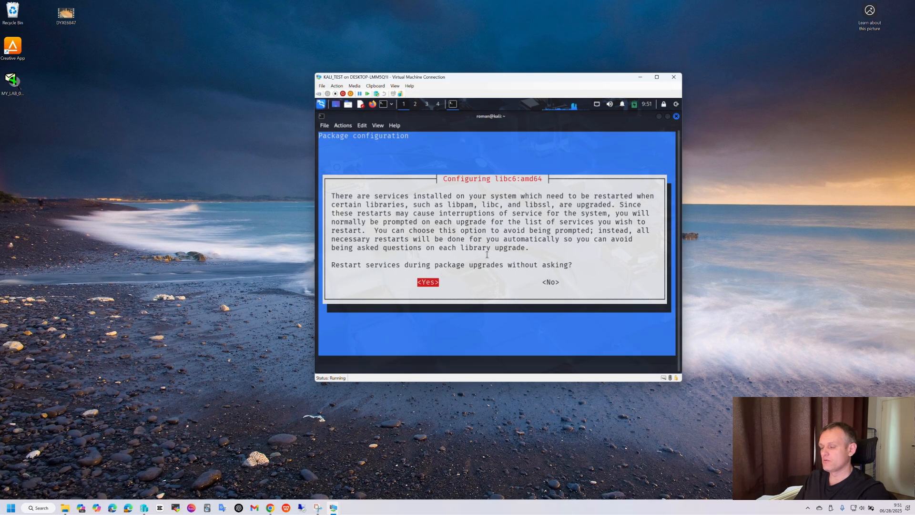
key("Return")
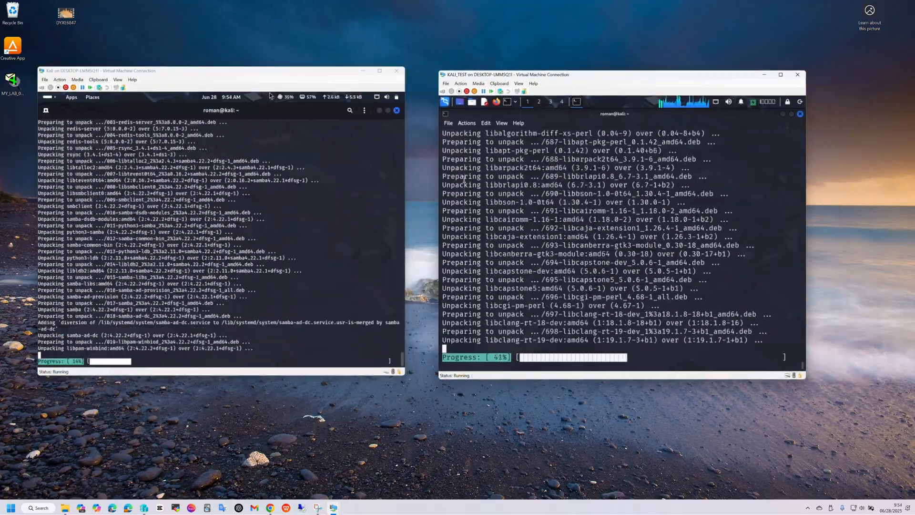
Step: Move the other Kali VM's window lower on the desktop and run sudo apt update in its terminal
left_click(271, 97)
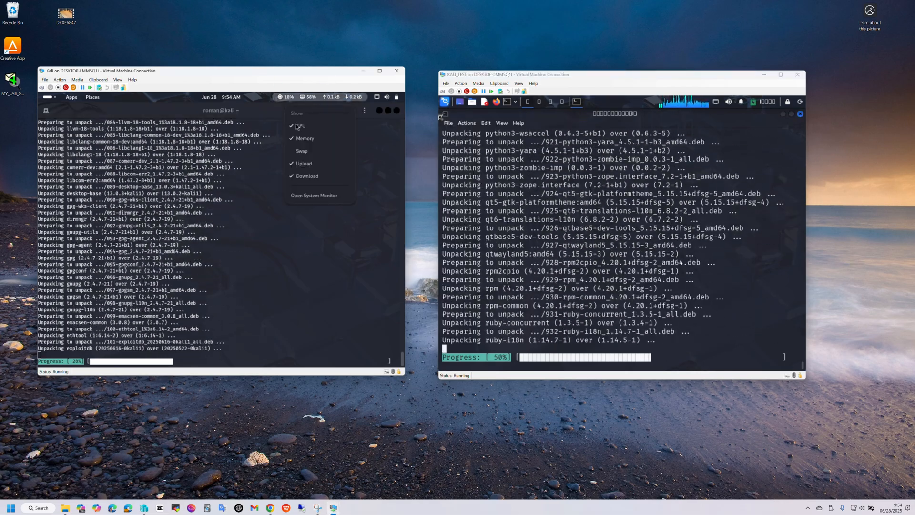
left_click(292, 151)
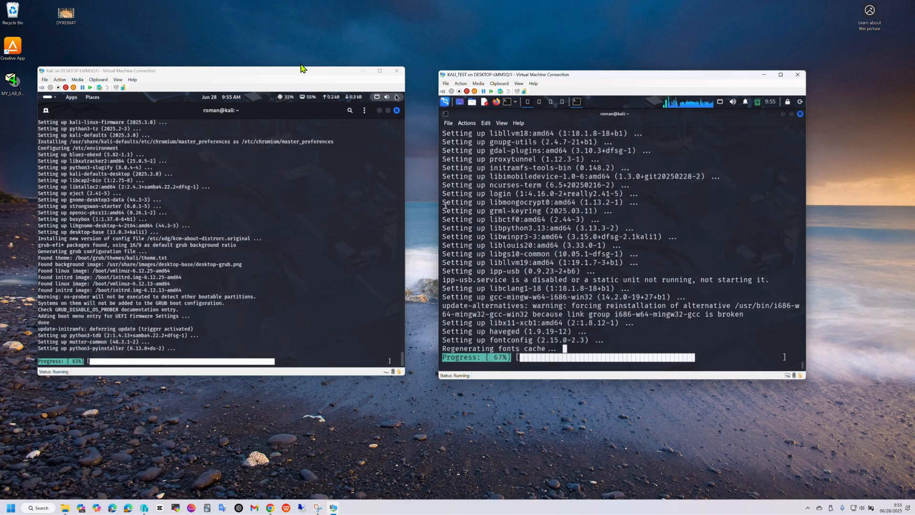
left_click_drag(286, 70, 313, 118)
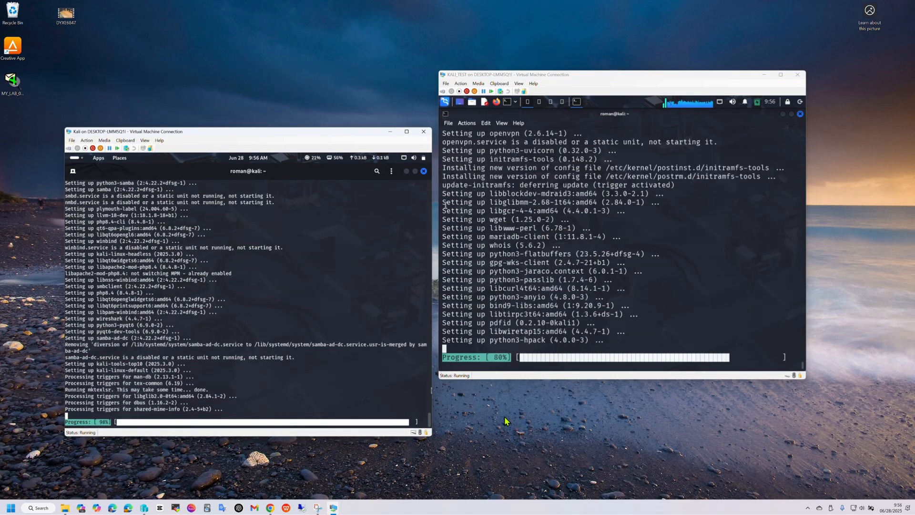
type("sudo apt update")
key("Return")
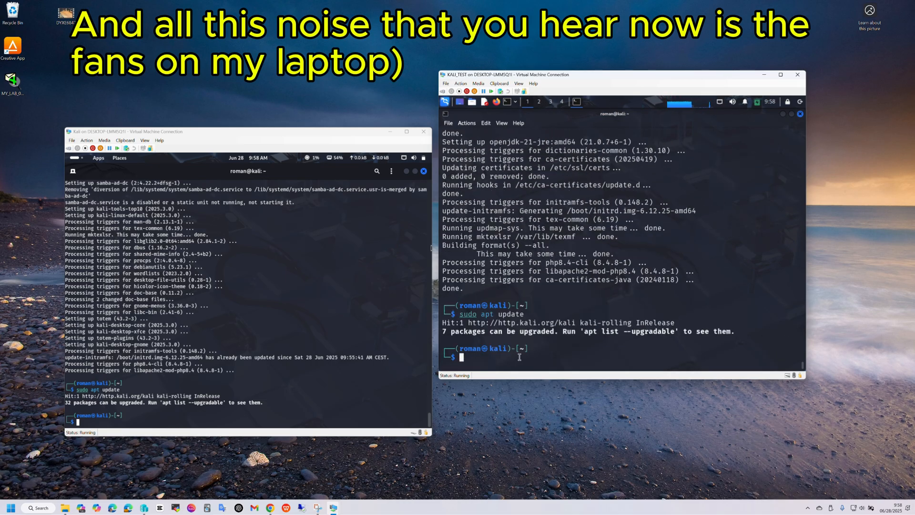
Step: Clear the KALI_TEST terminal after the upgrade and run ls to list the home directory
key("ctrl+l")
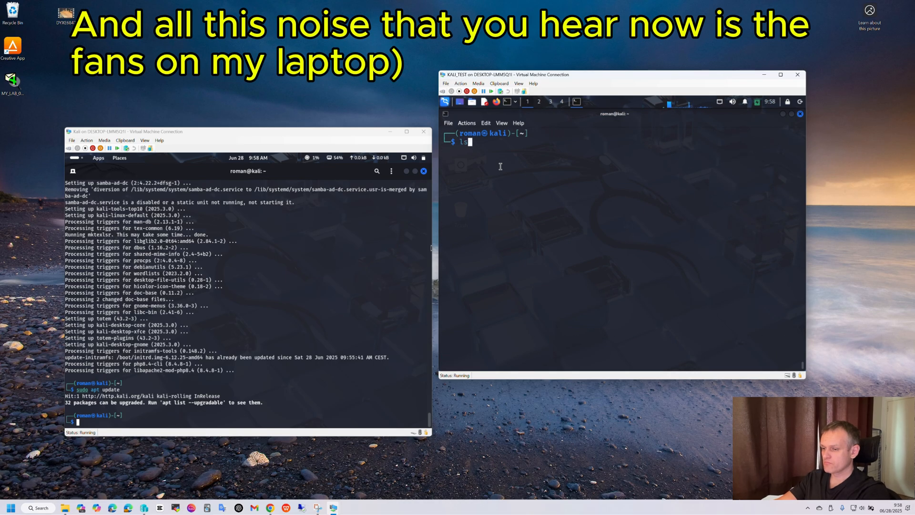
key("Return")
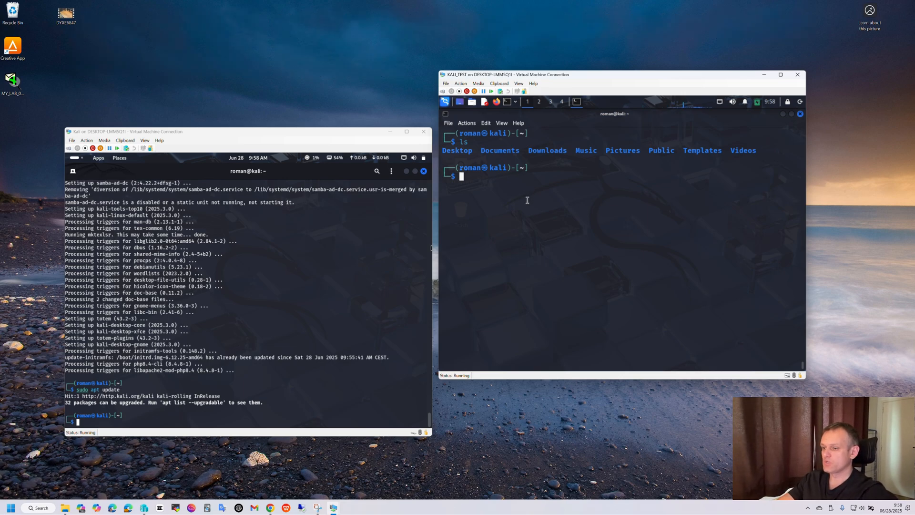
Step: Run ip a in the KALI_TEST terminal to show the network interfaces and addresses
type("ip ")
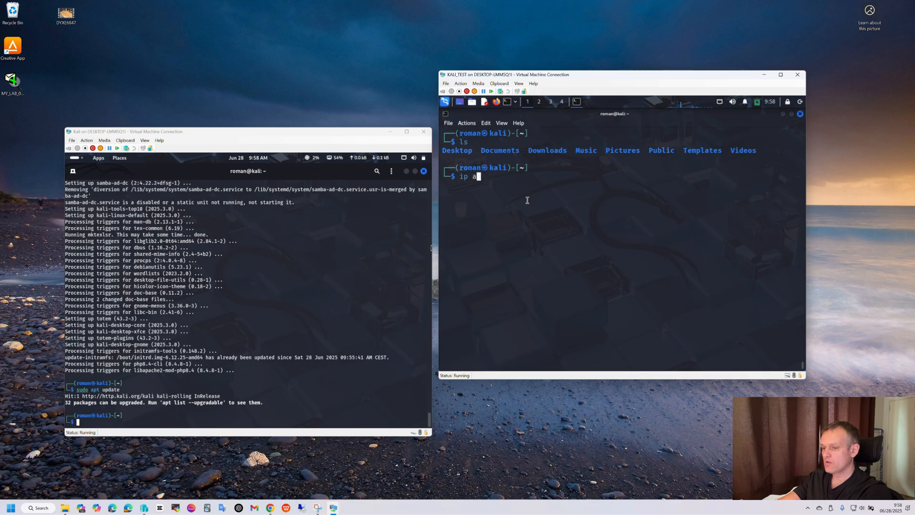
type("a")
key("Return")
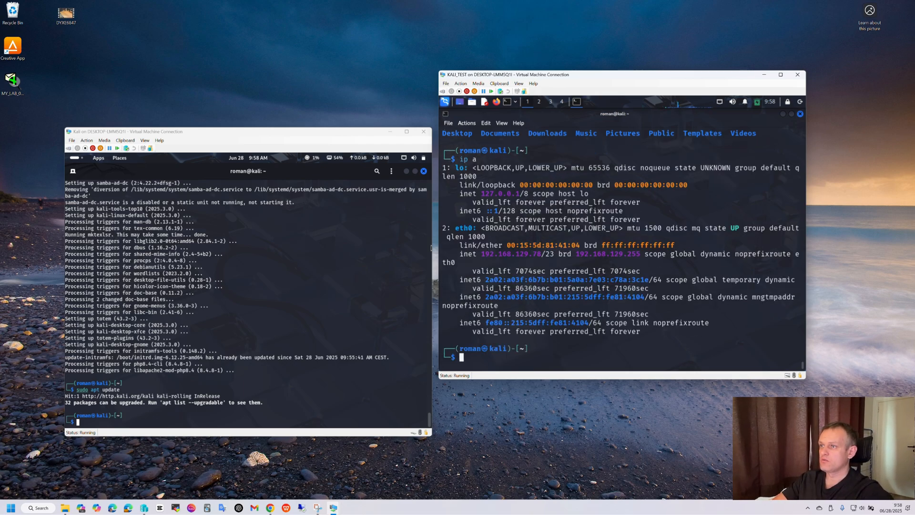